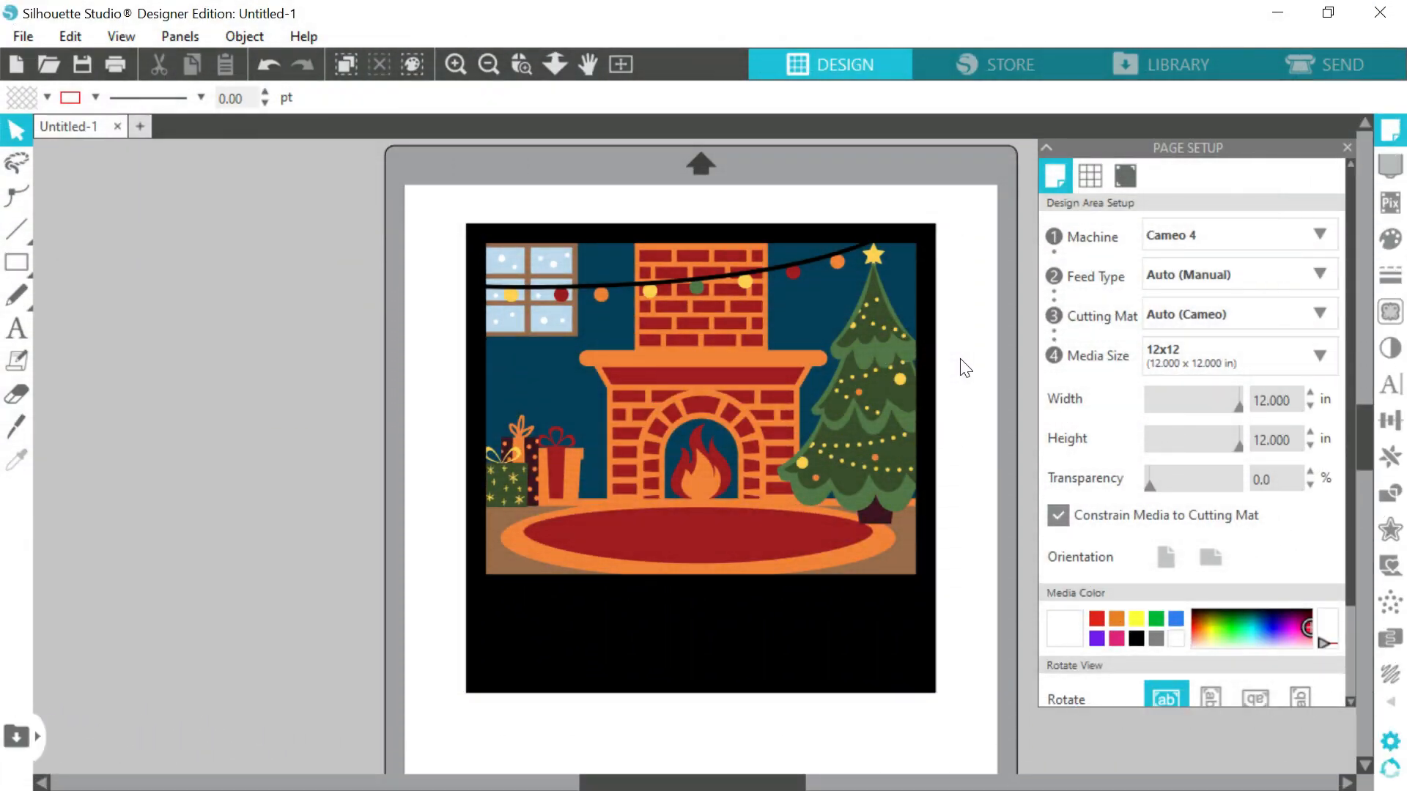
left_click(904, 400)
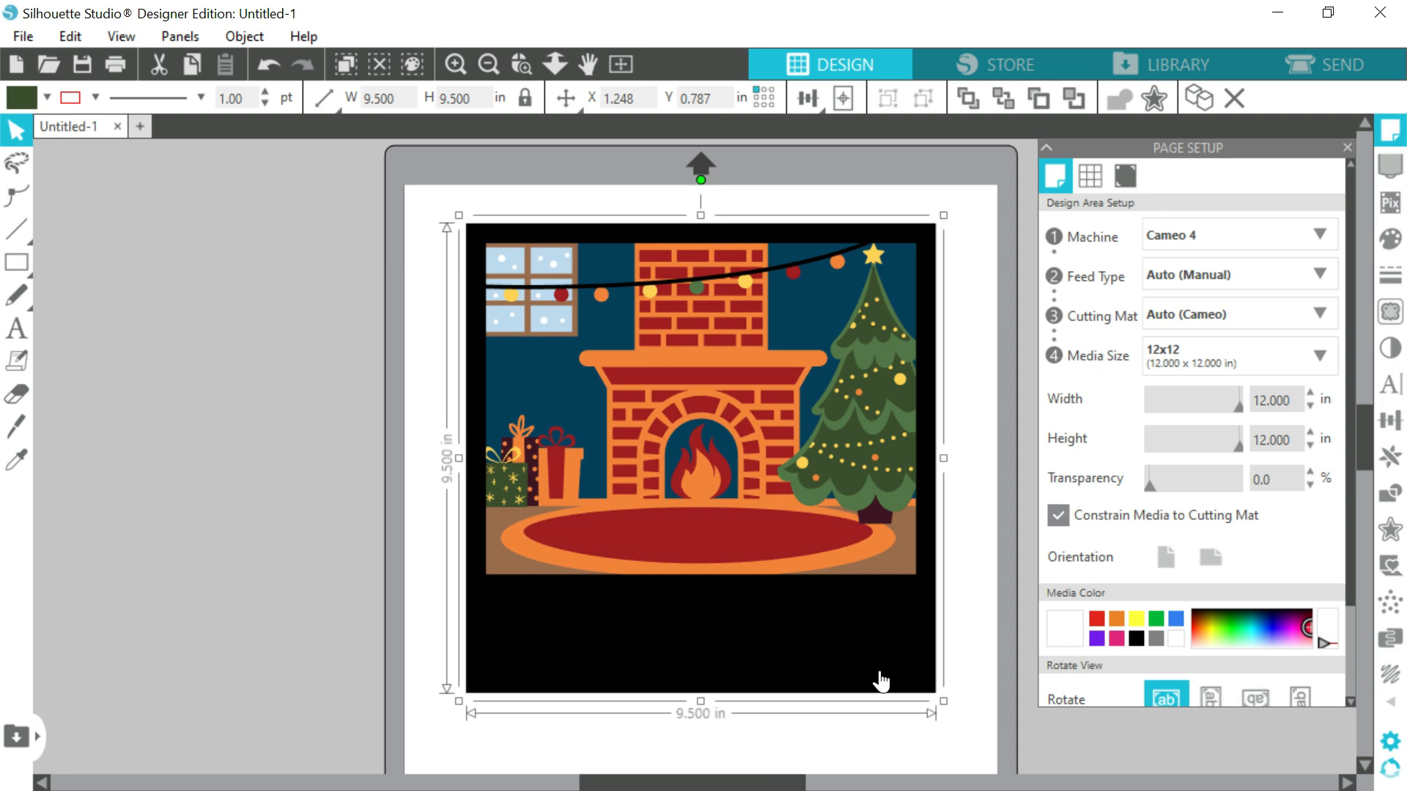
key("Escape")
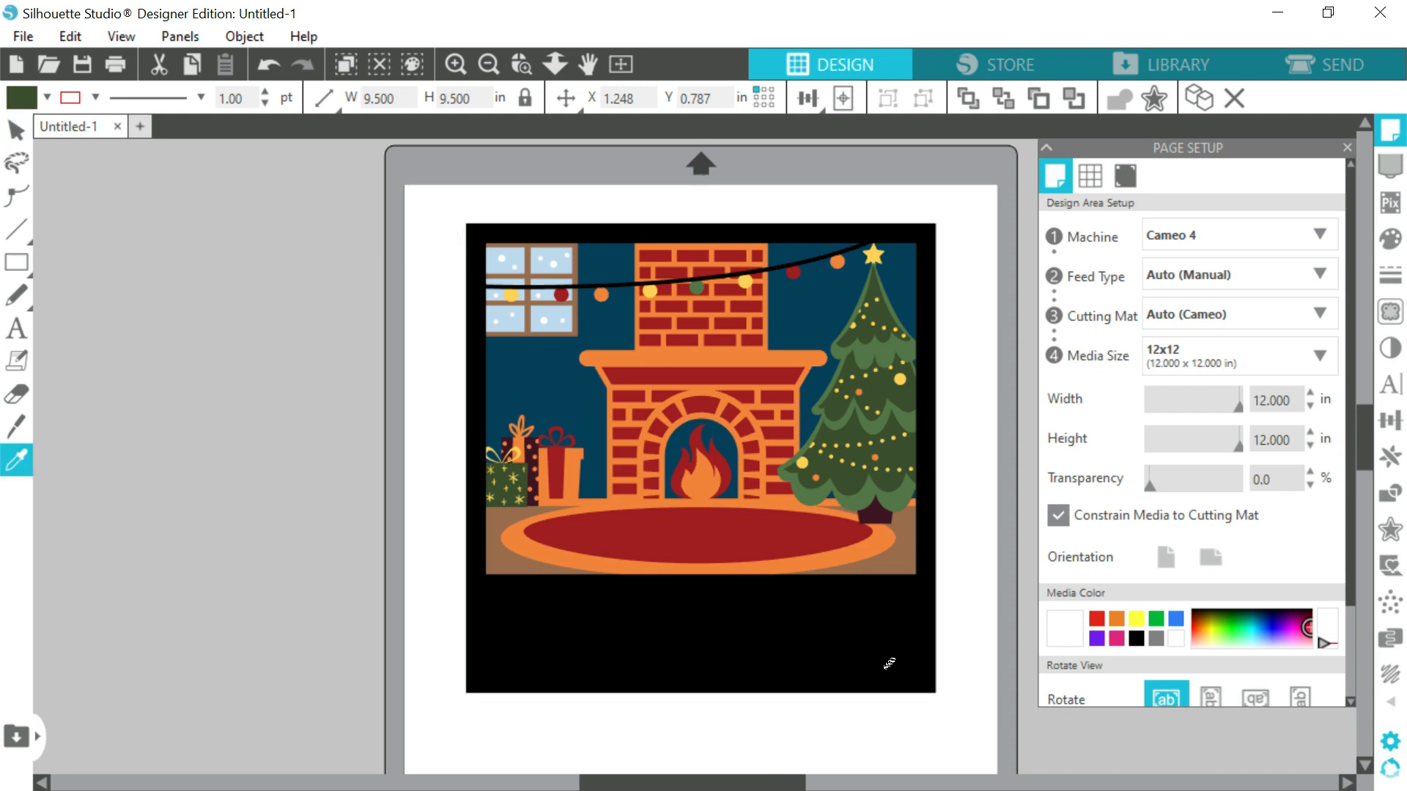
left_click(16, 328)
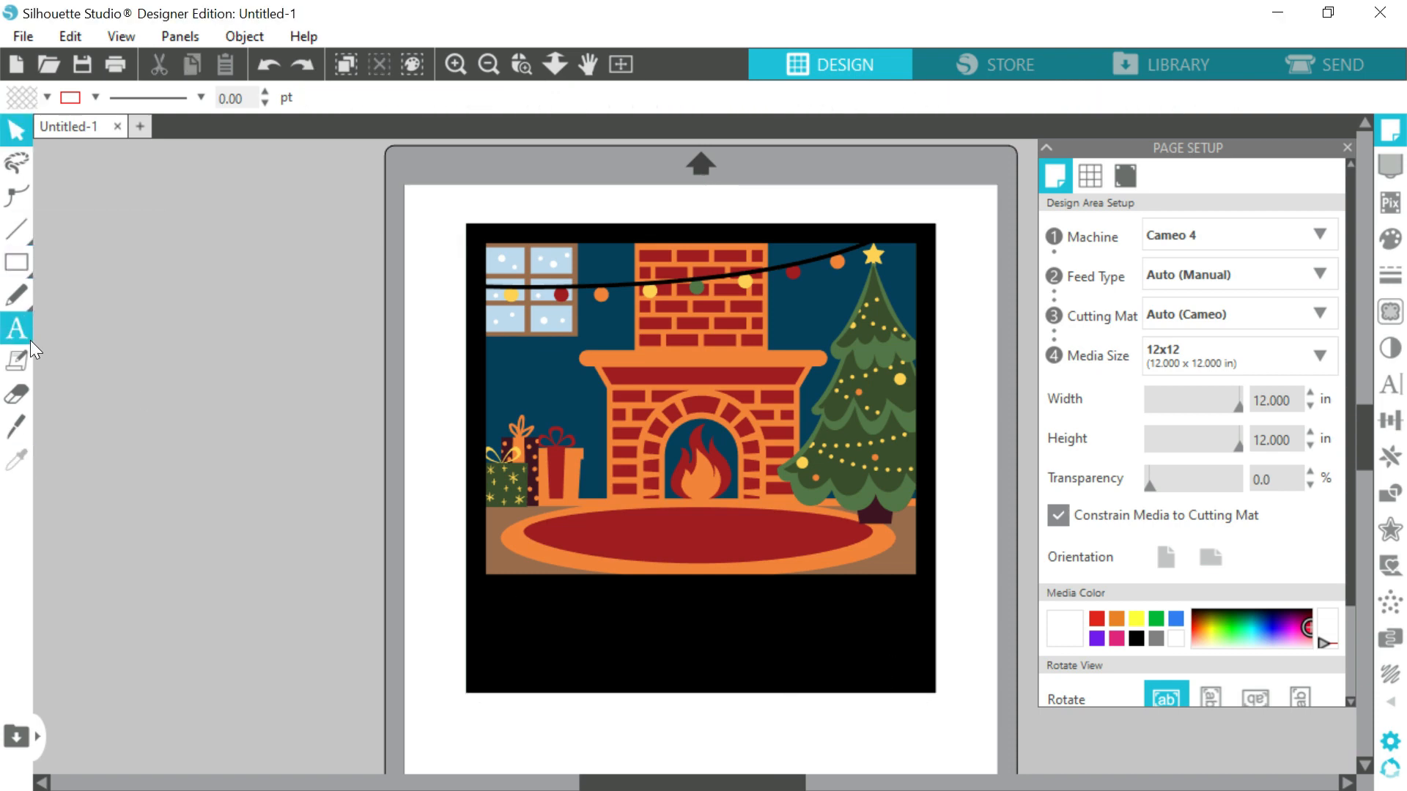
left_click(617, 730)
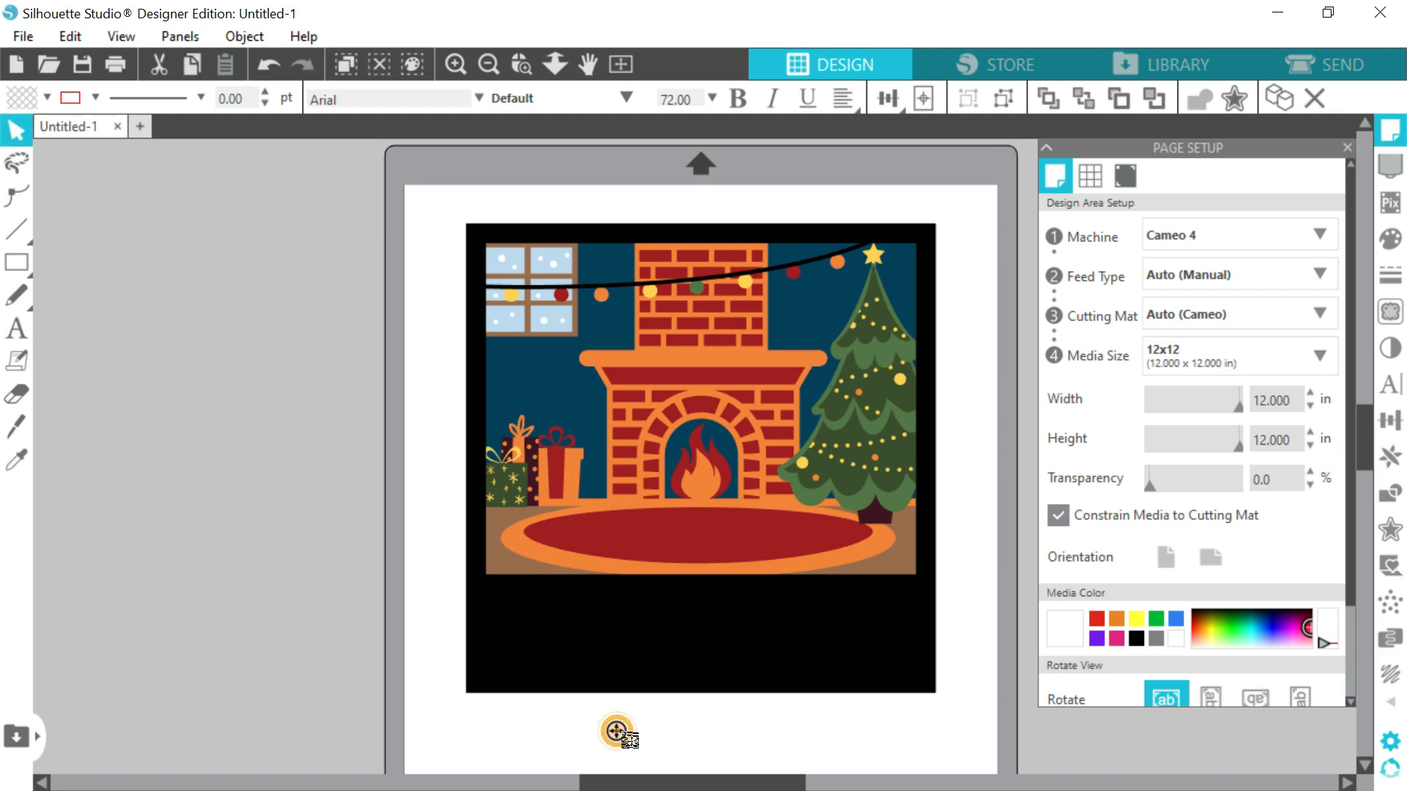
type("Christmas")
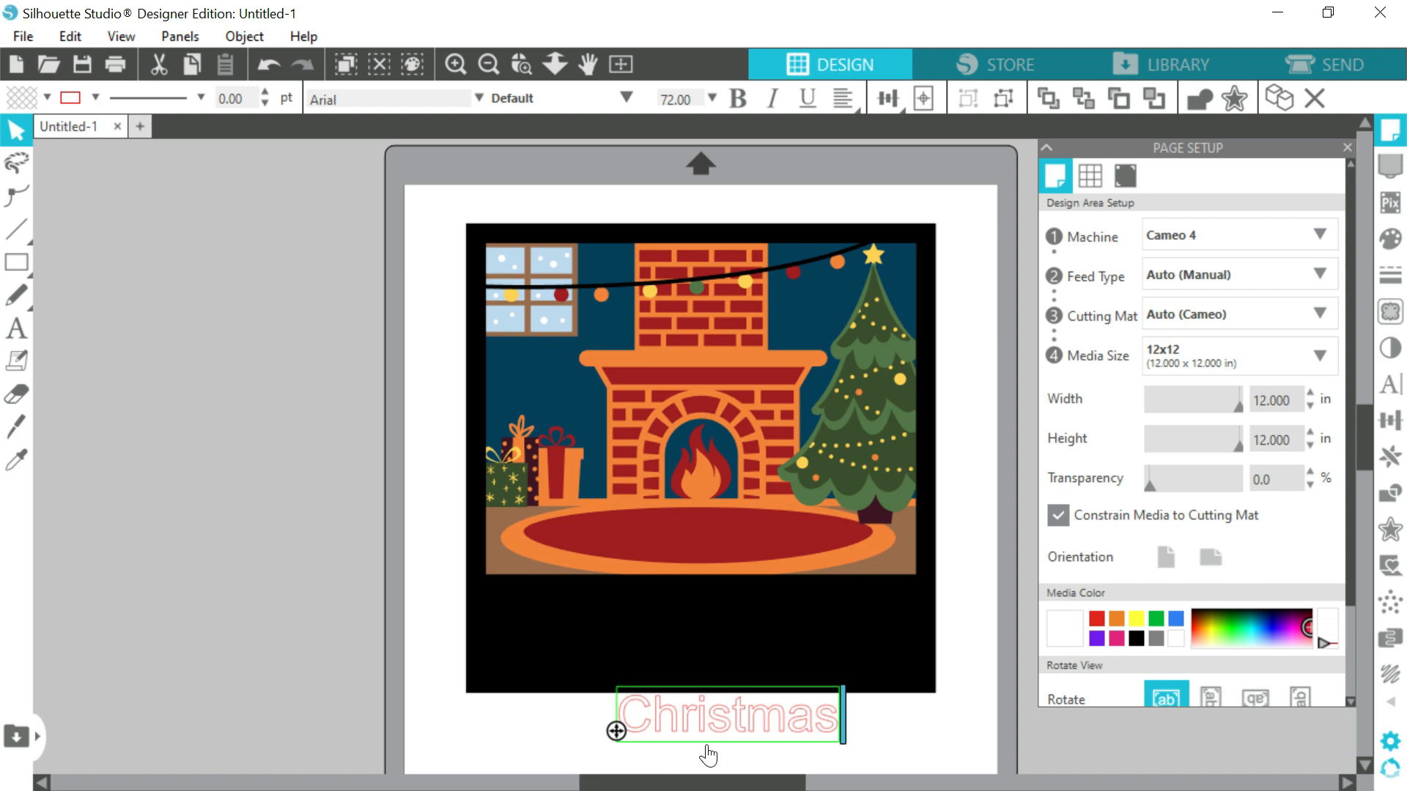
key("Delete")
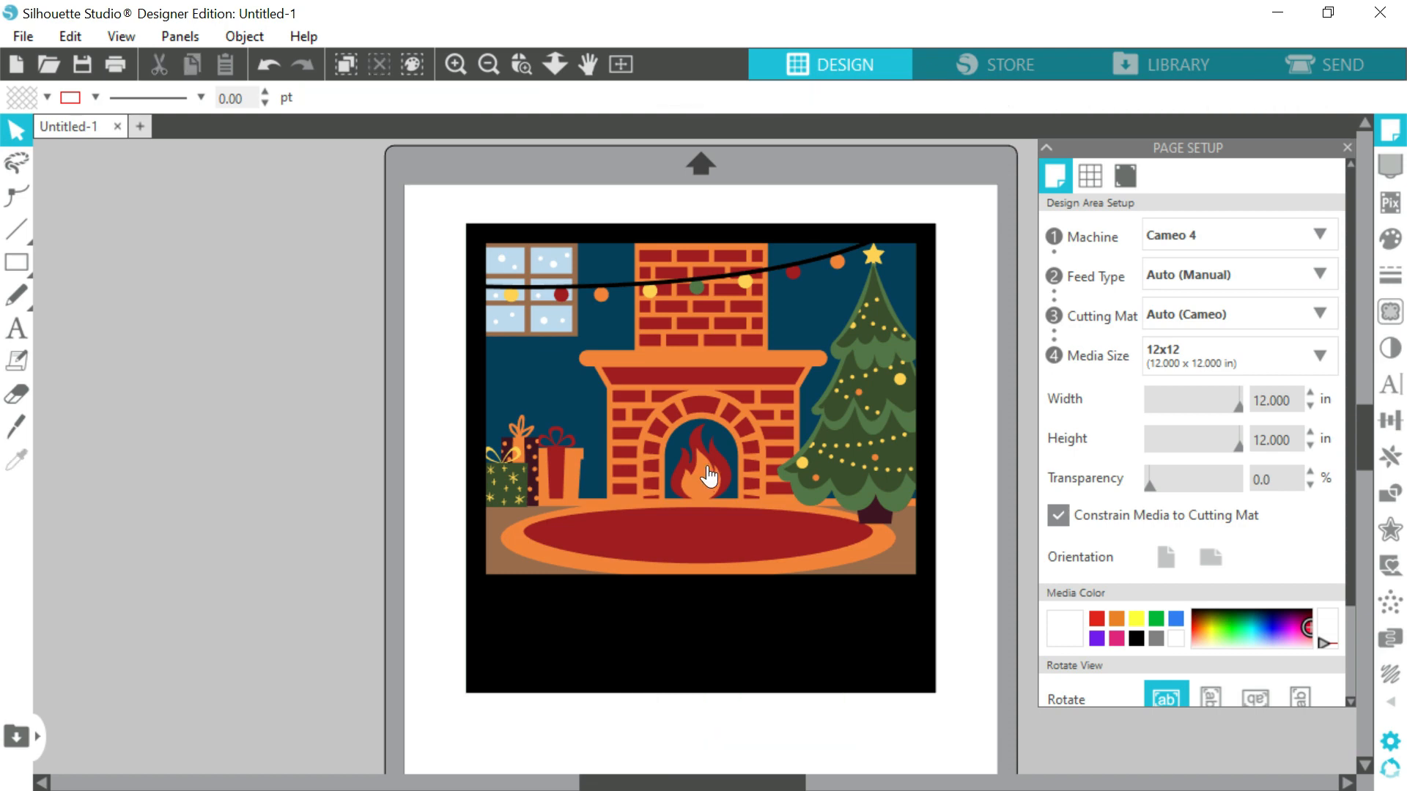
Open the modify tools and paste the sample design with the CHRISTMAS lettering beside the fireplace design.
left_click(708, 474)
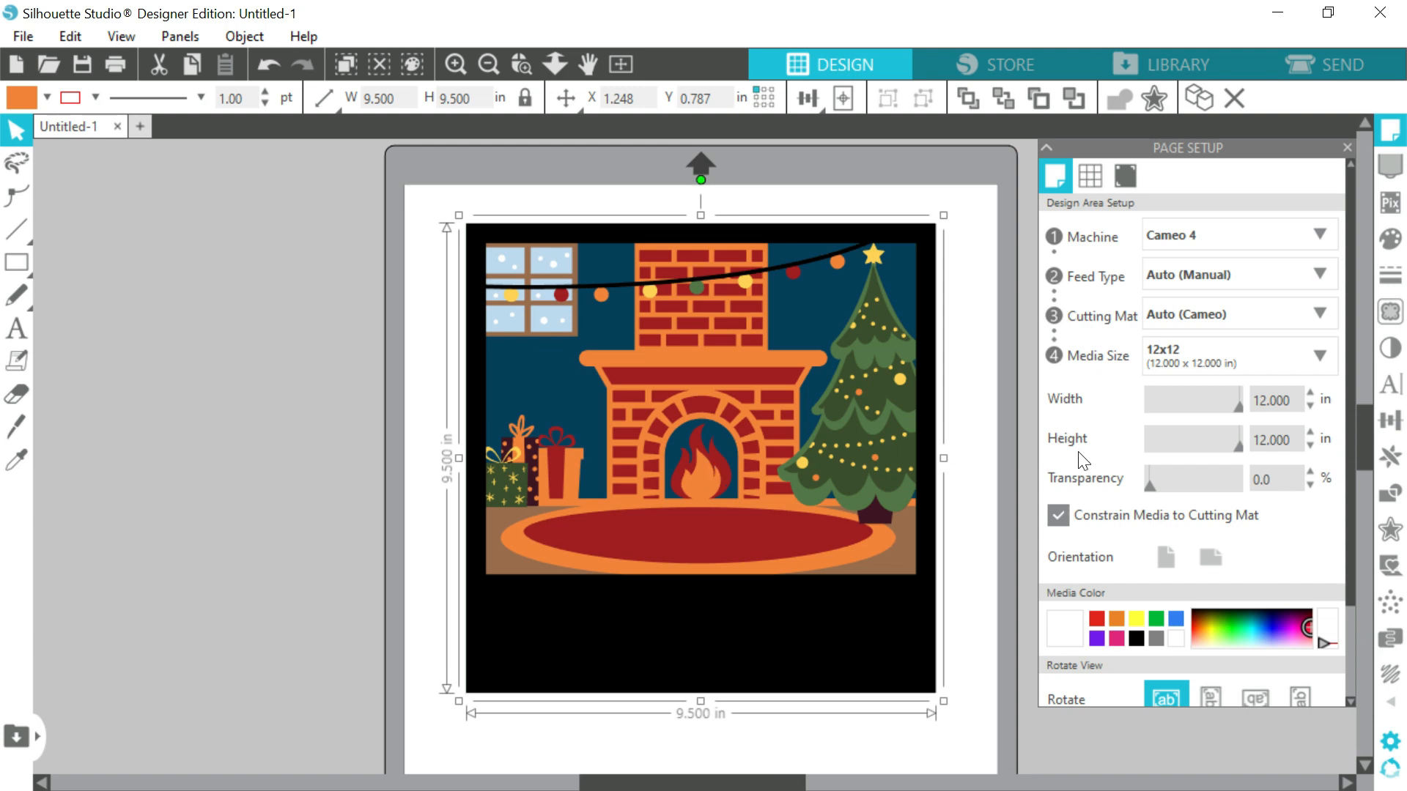
left_click(1390, 498)
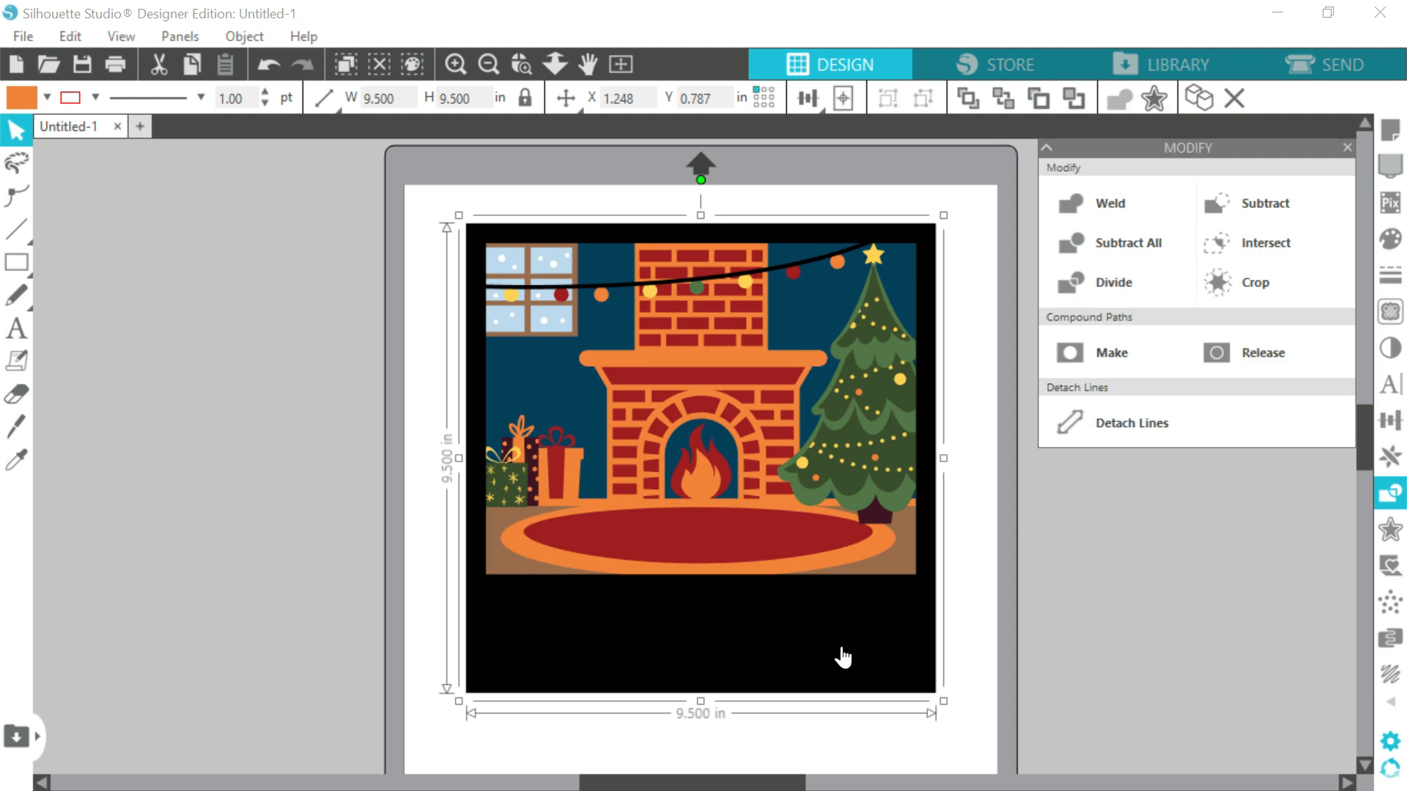
key("ctrl+v")
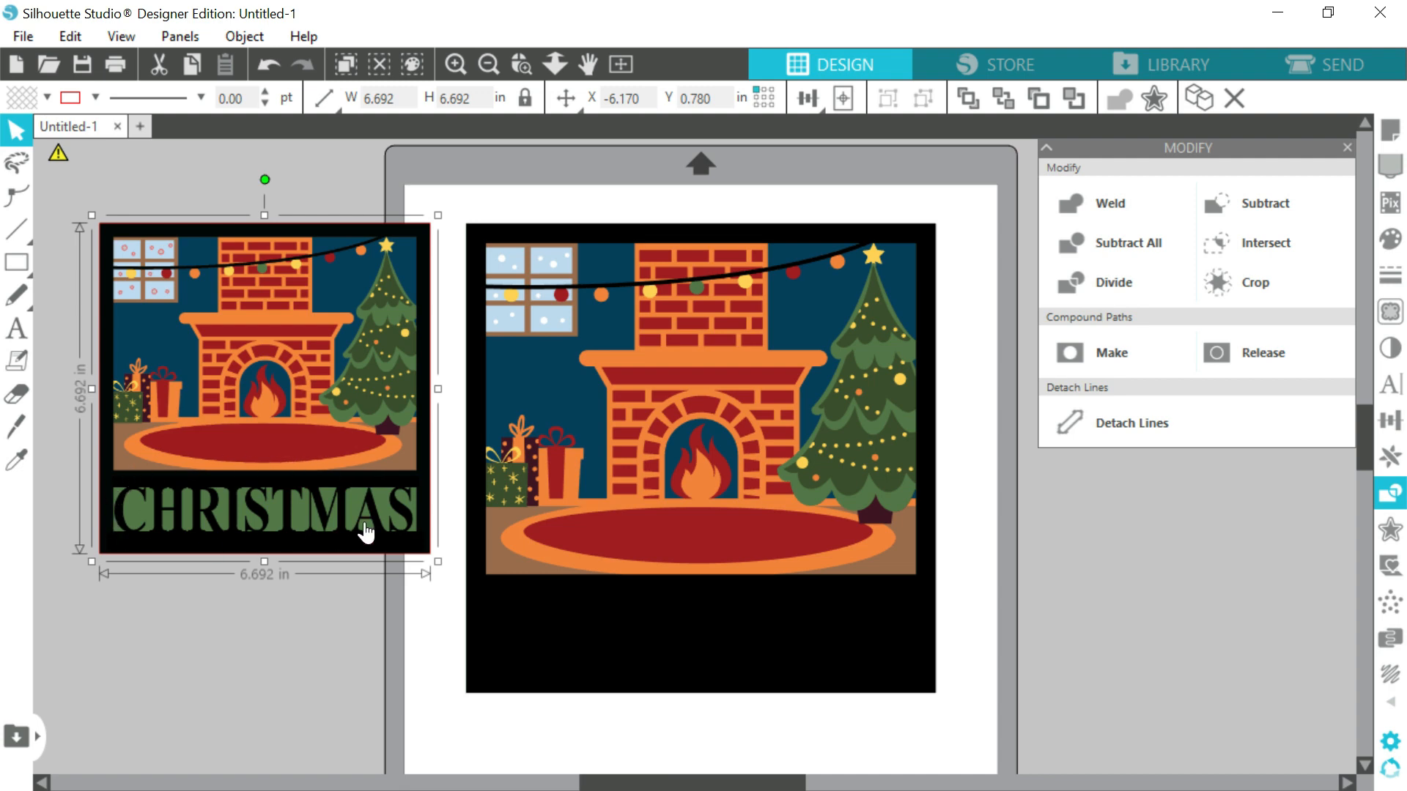
Add the text "Christmas" below the black frame, correcting its spelling.
key("t")
left_click(556, 734)
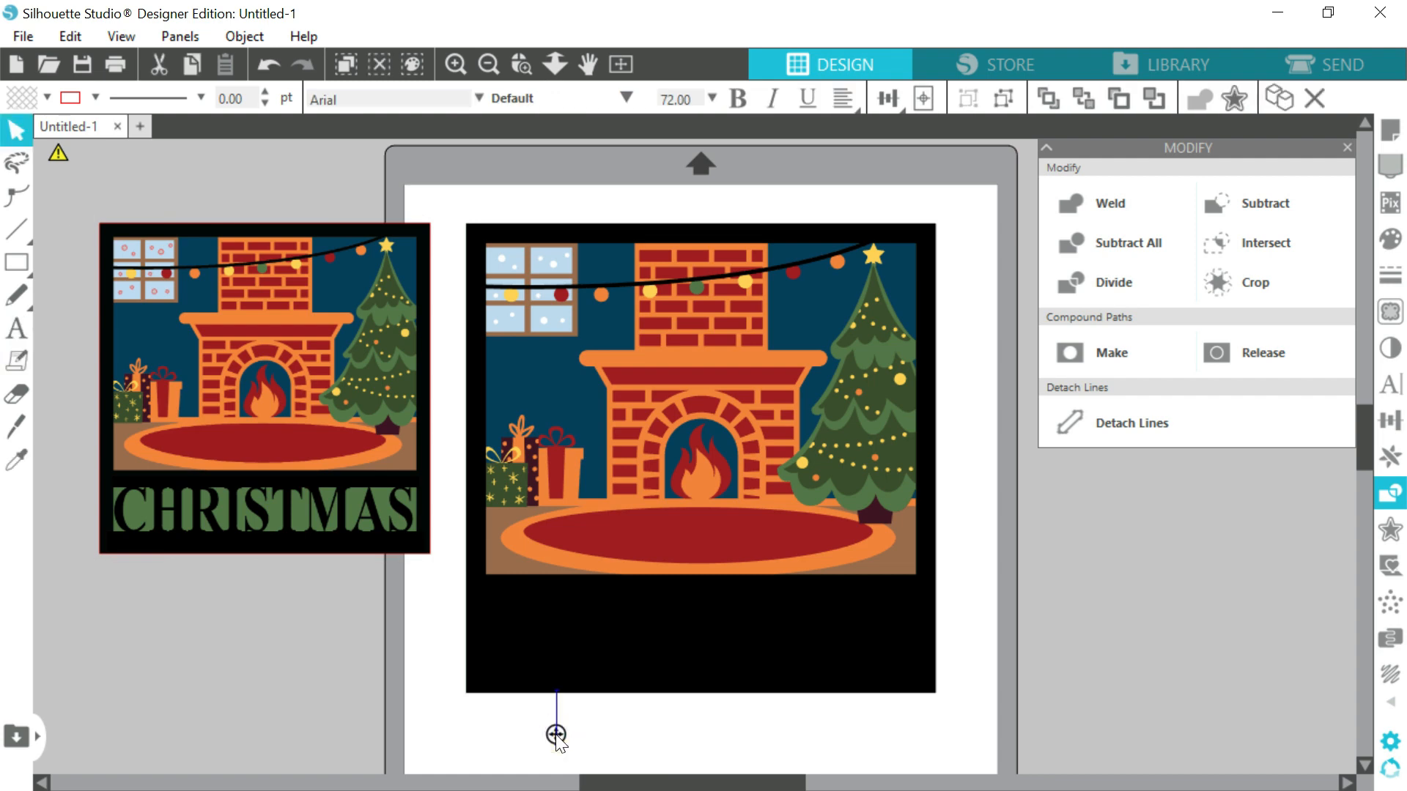
type("Chirstmas")
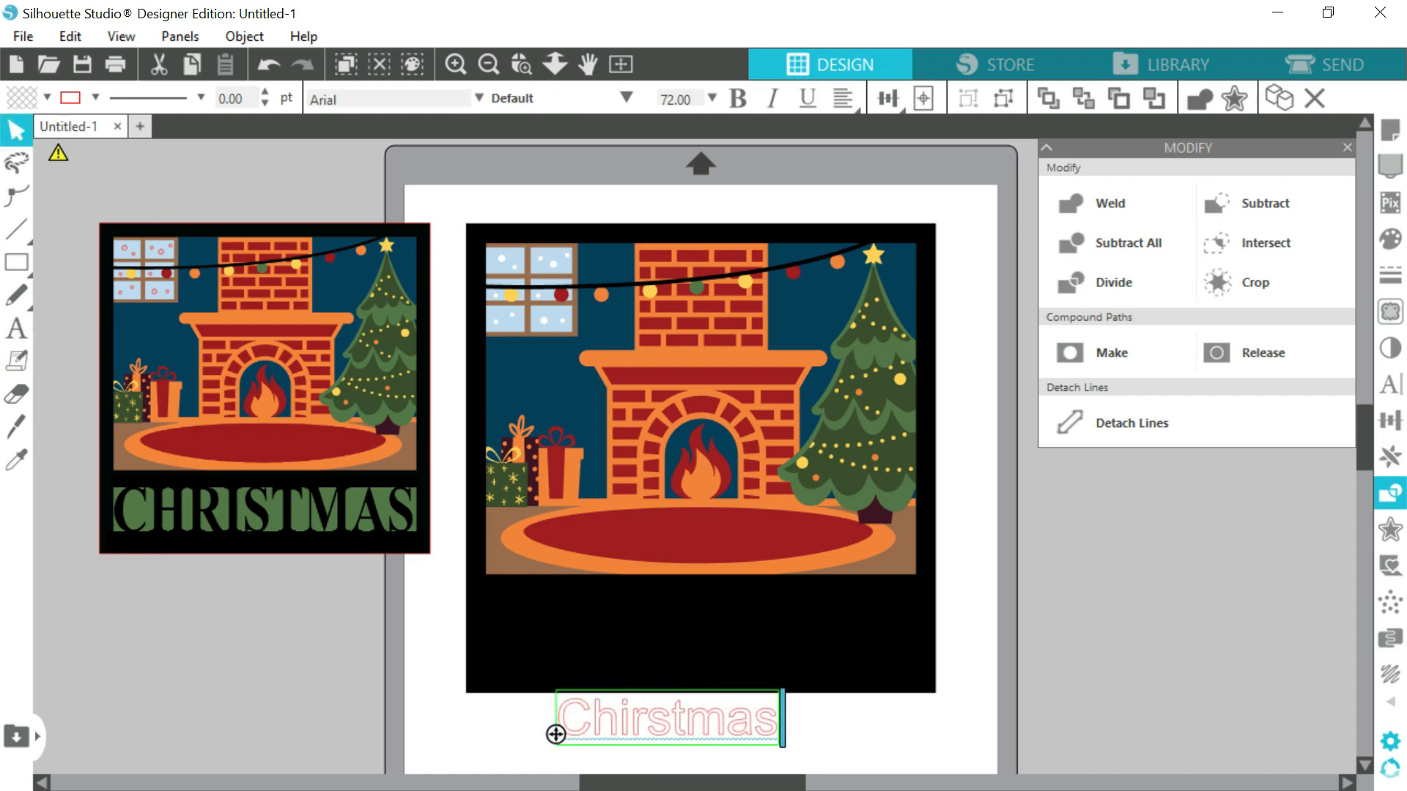
key("Left")
key("Left")
key("Left")
key("Left")
key("Left")
key("BackSpace")
type("r")
key("Escape")
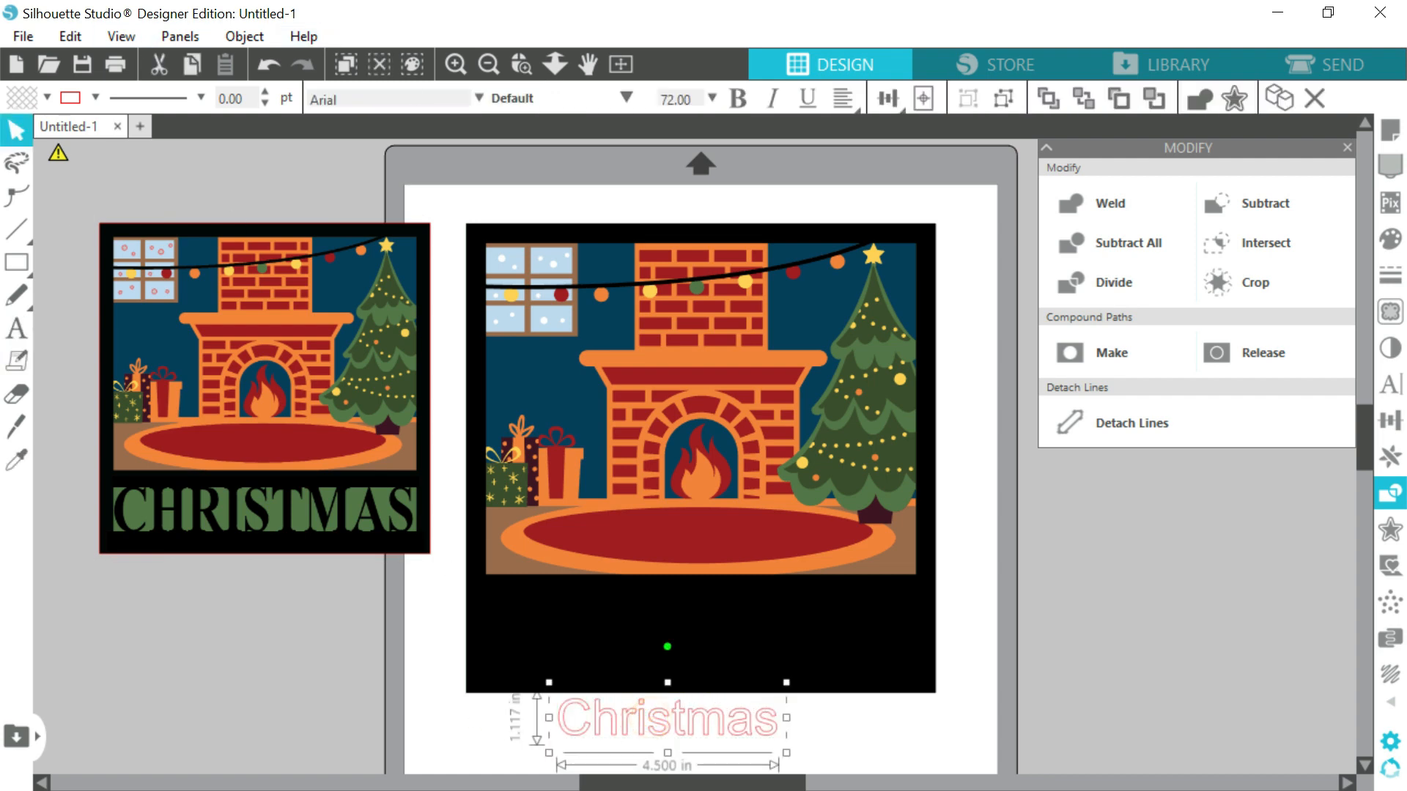
Set the Christmas text's font to Berkshire Swash, enlarge it to about 115 pt and place it below the black frame.
left_click(477, 98)
scroll(506, 315, "down", 3)
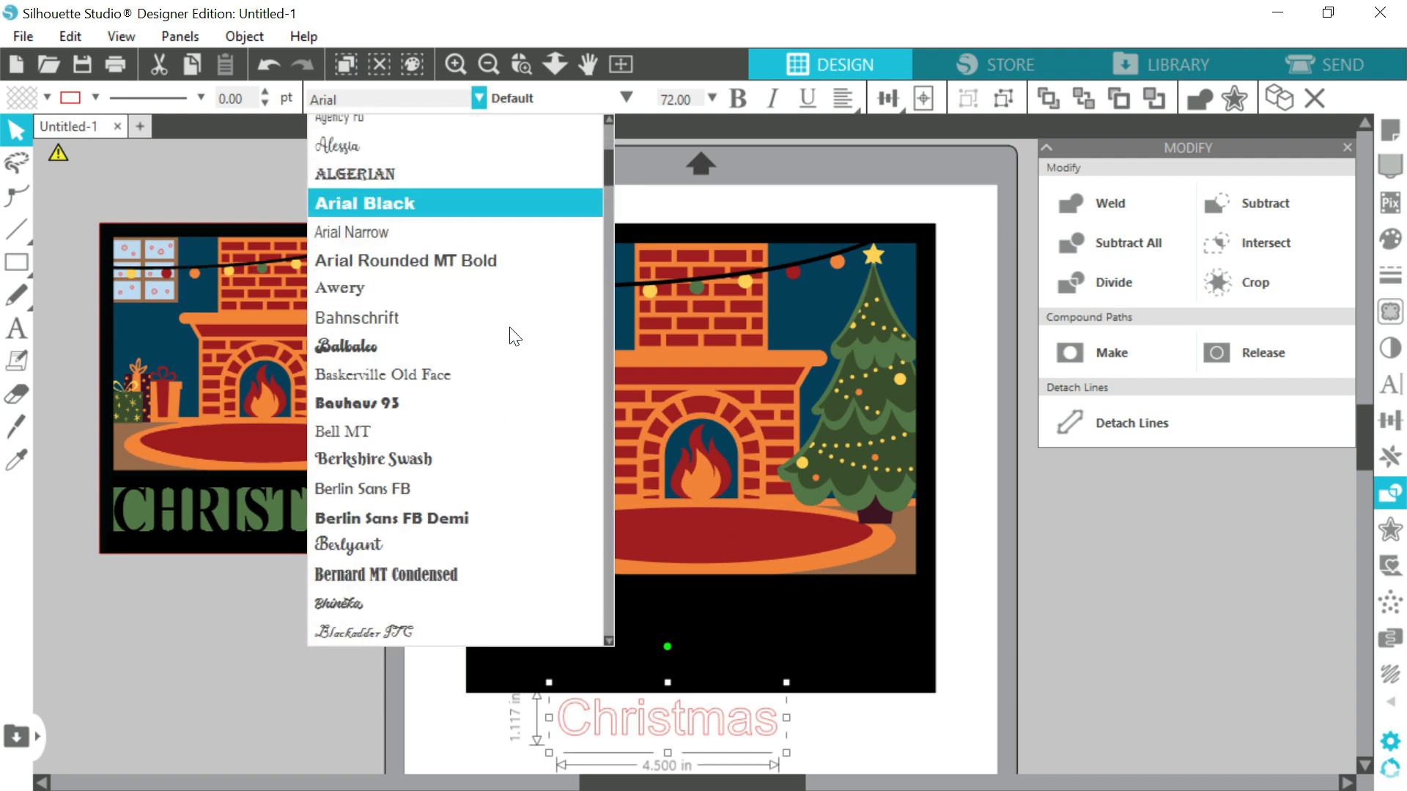
left_click(487, 458)
left_click_drag(773, 674, 885, 614)
left_click_drag(850, 663, 834, 697)
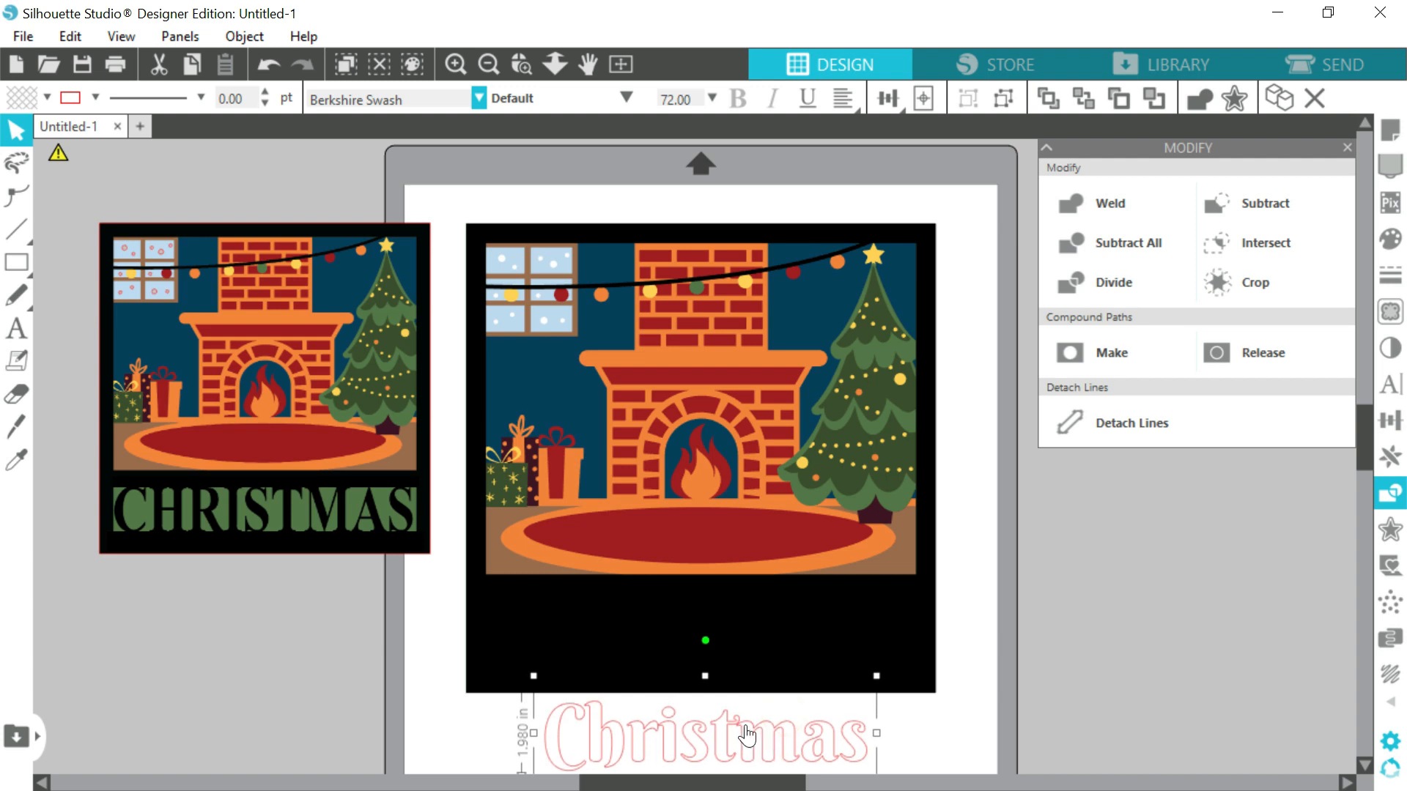
Draw a rectangle about 7.72 in wide and 1.09 in high across the Christmas text.
scroll(95, 473, "down", 2)
left_click(16, 261)
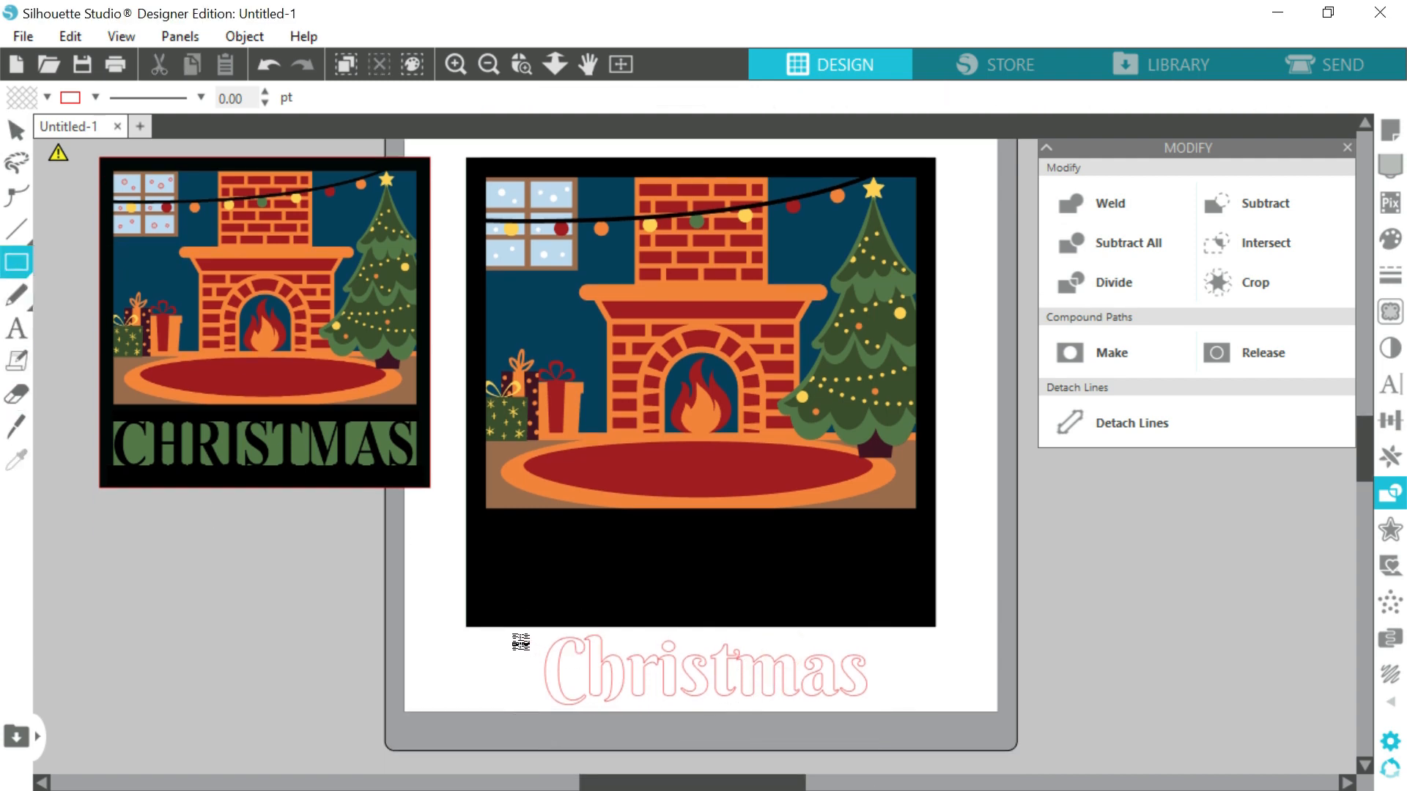
left_click_drag(519, 642, 903, 696)
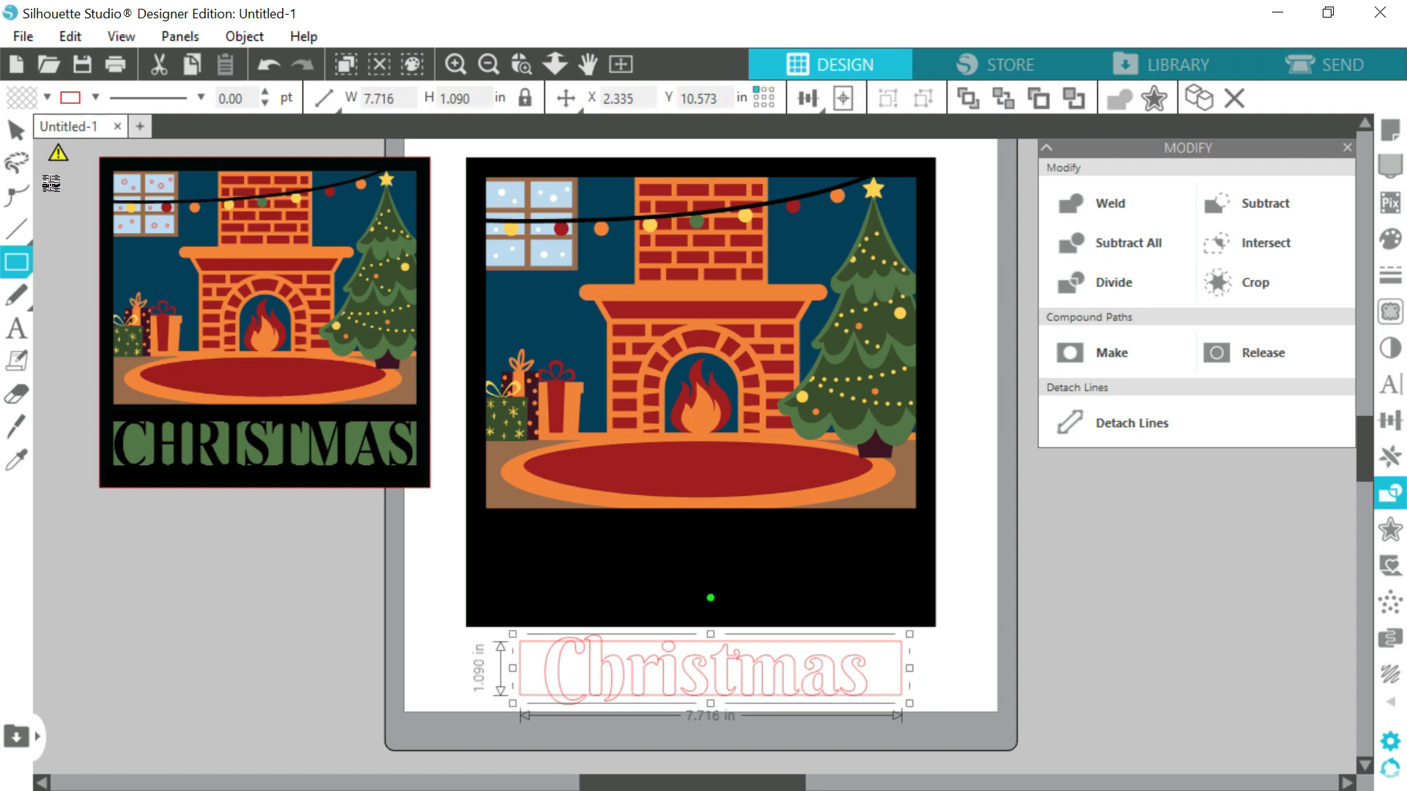
left_click(10, 136)
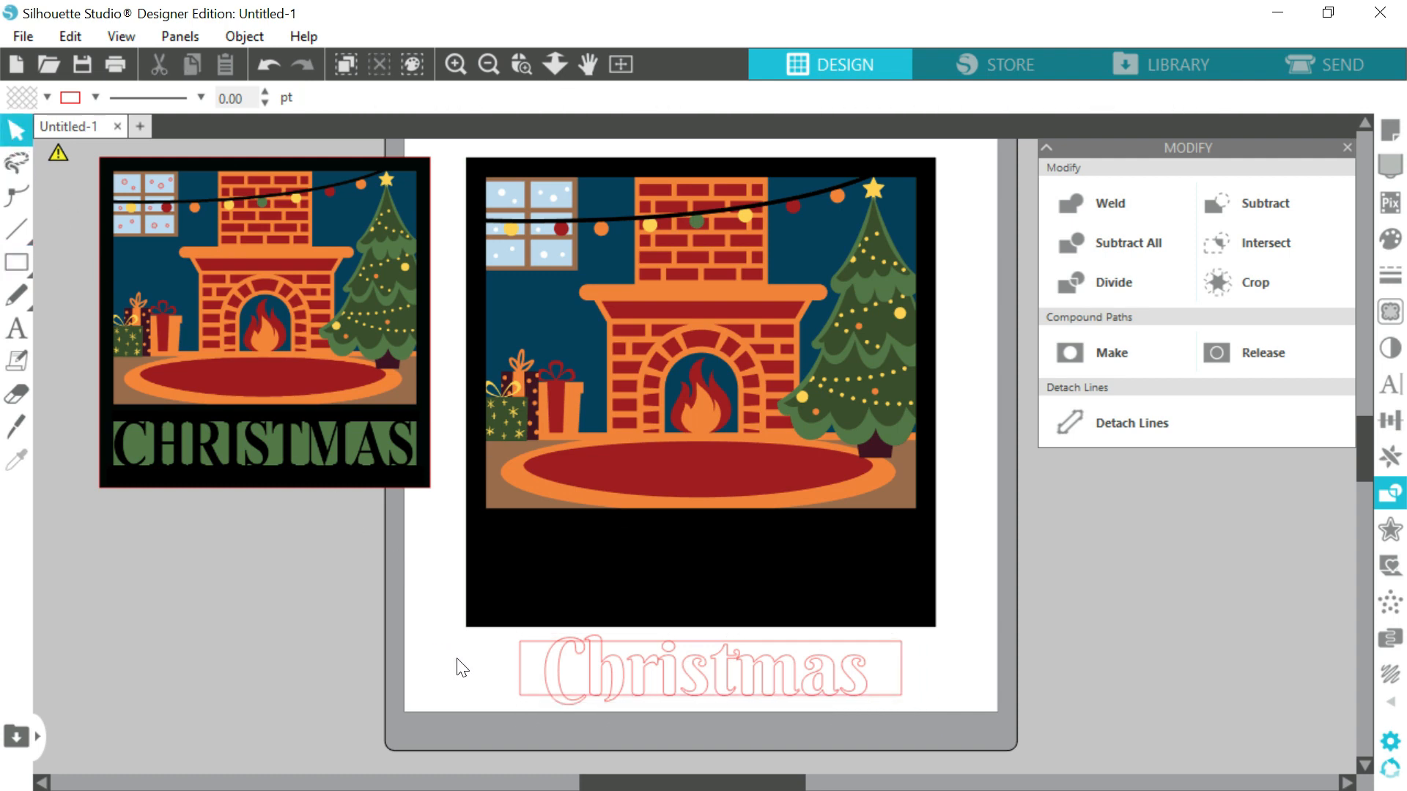
Align the Christmas text and rectangle on each other's centres and move them onto the black band below the scene.
left_click_drag(455, 660, 658, 741)
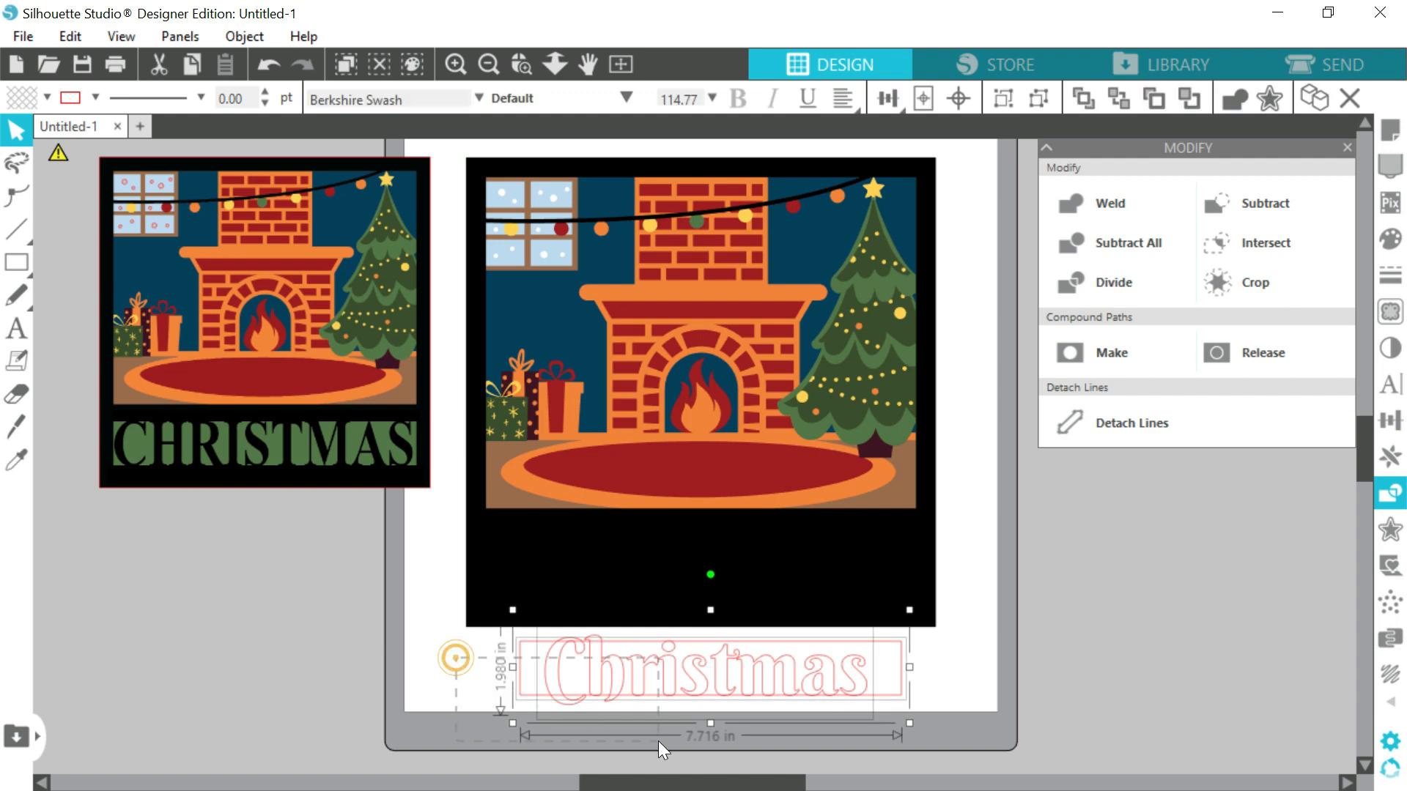
left_click(1386, 418)
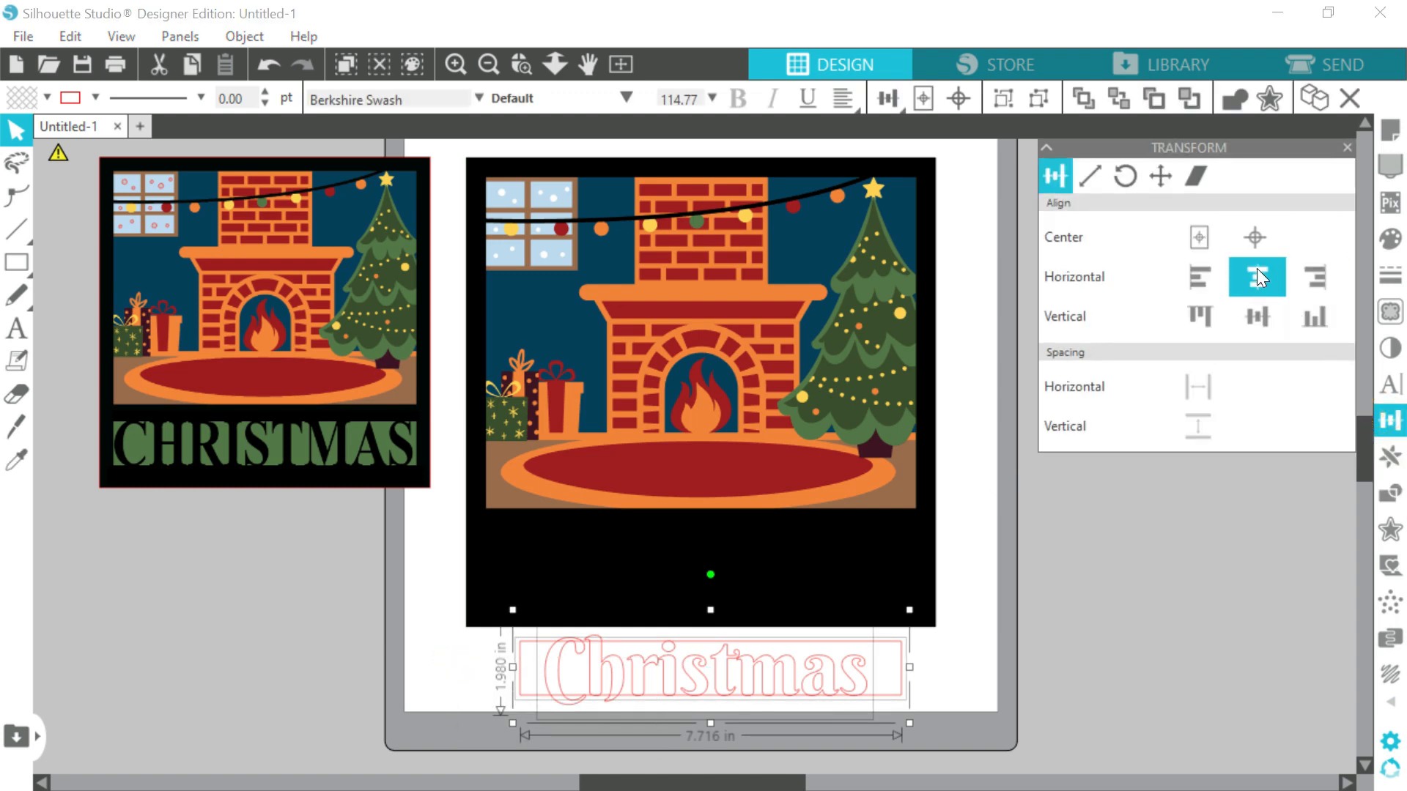
left_click(1256, 269)
left_click(1250, 323)
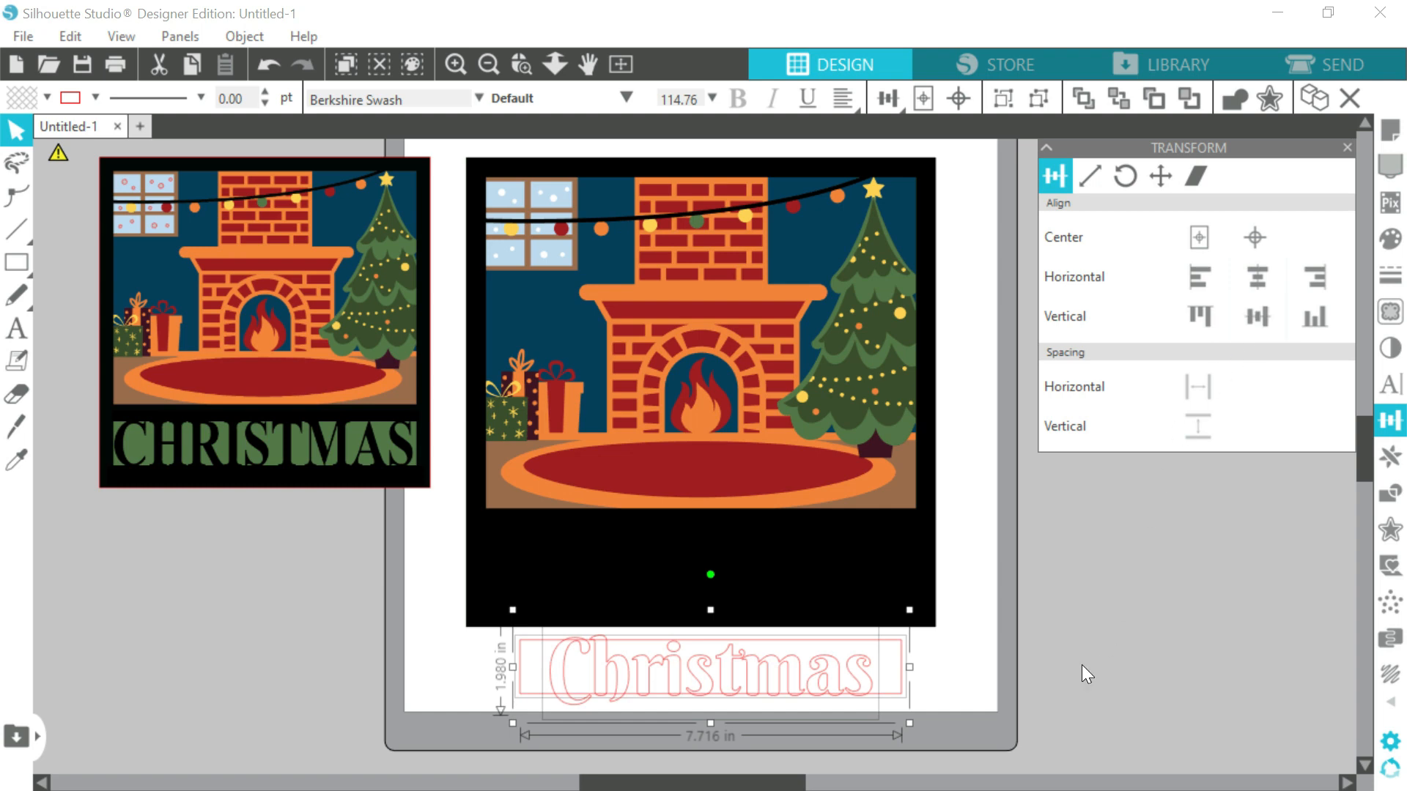
left_click_drag(743, 685, 730, 579)
Subtract the rectangle from the black frame layer to cut a window behind the Christmas text.
left_click(886, 578)
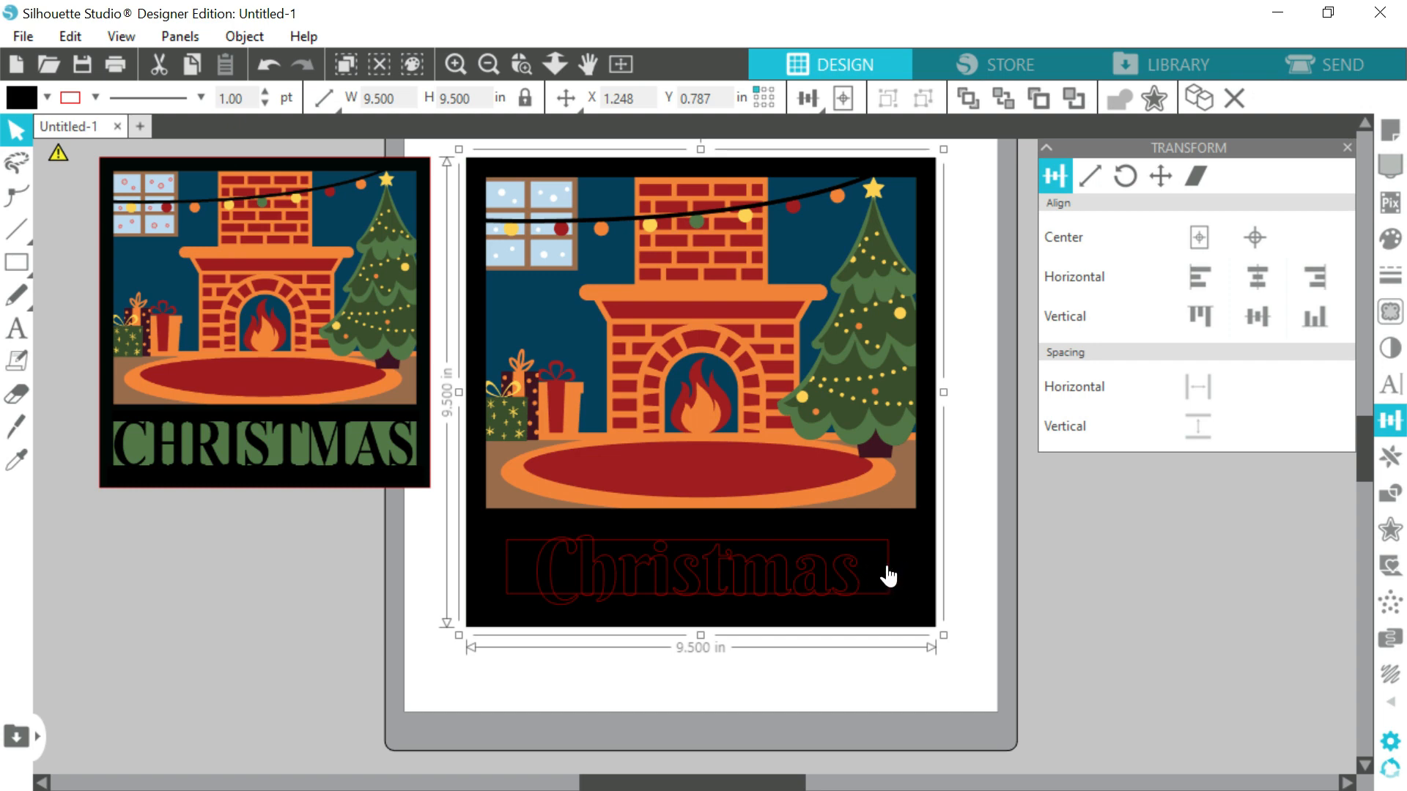
left_click(887, 565)
left_click(916, 556, "shift")
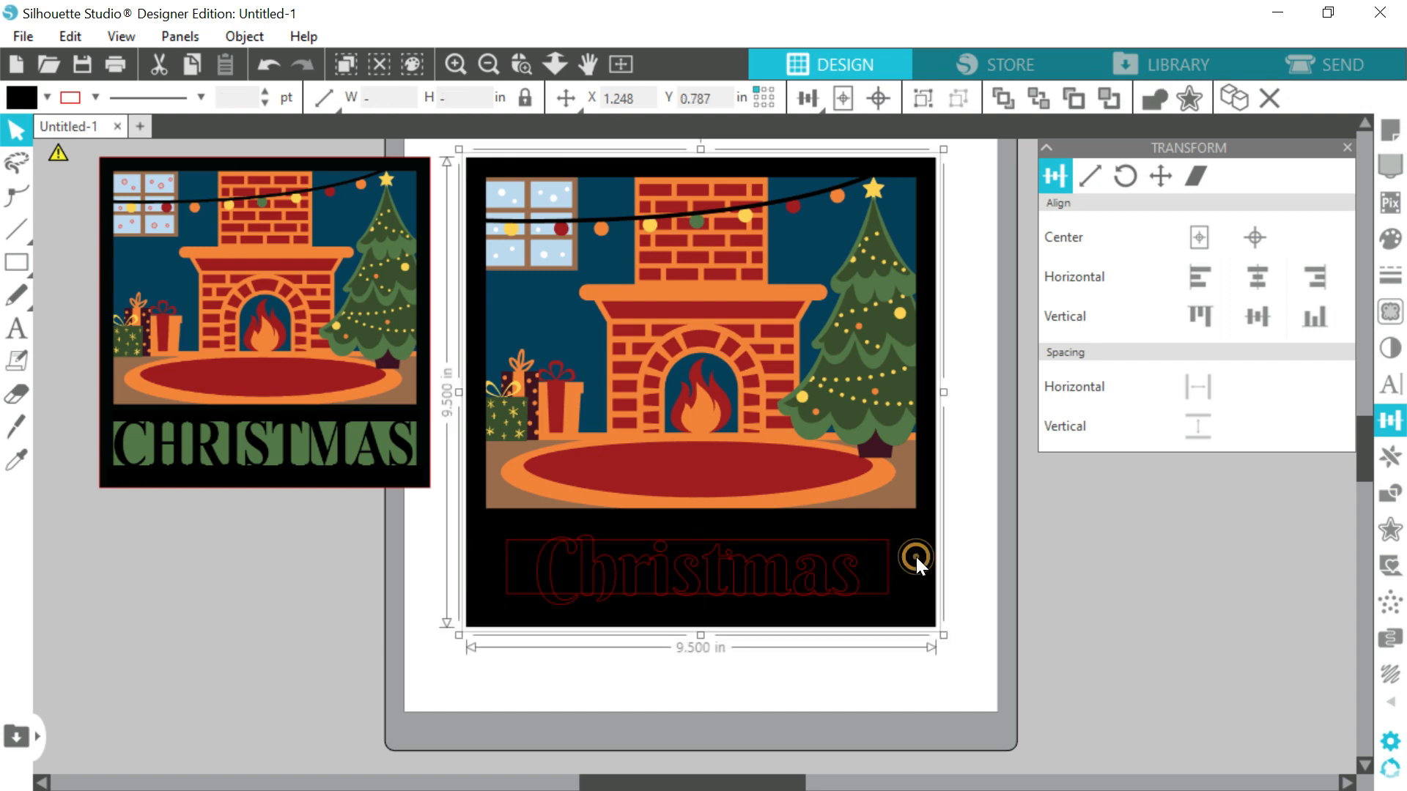
left_click(1392, 498)
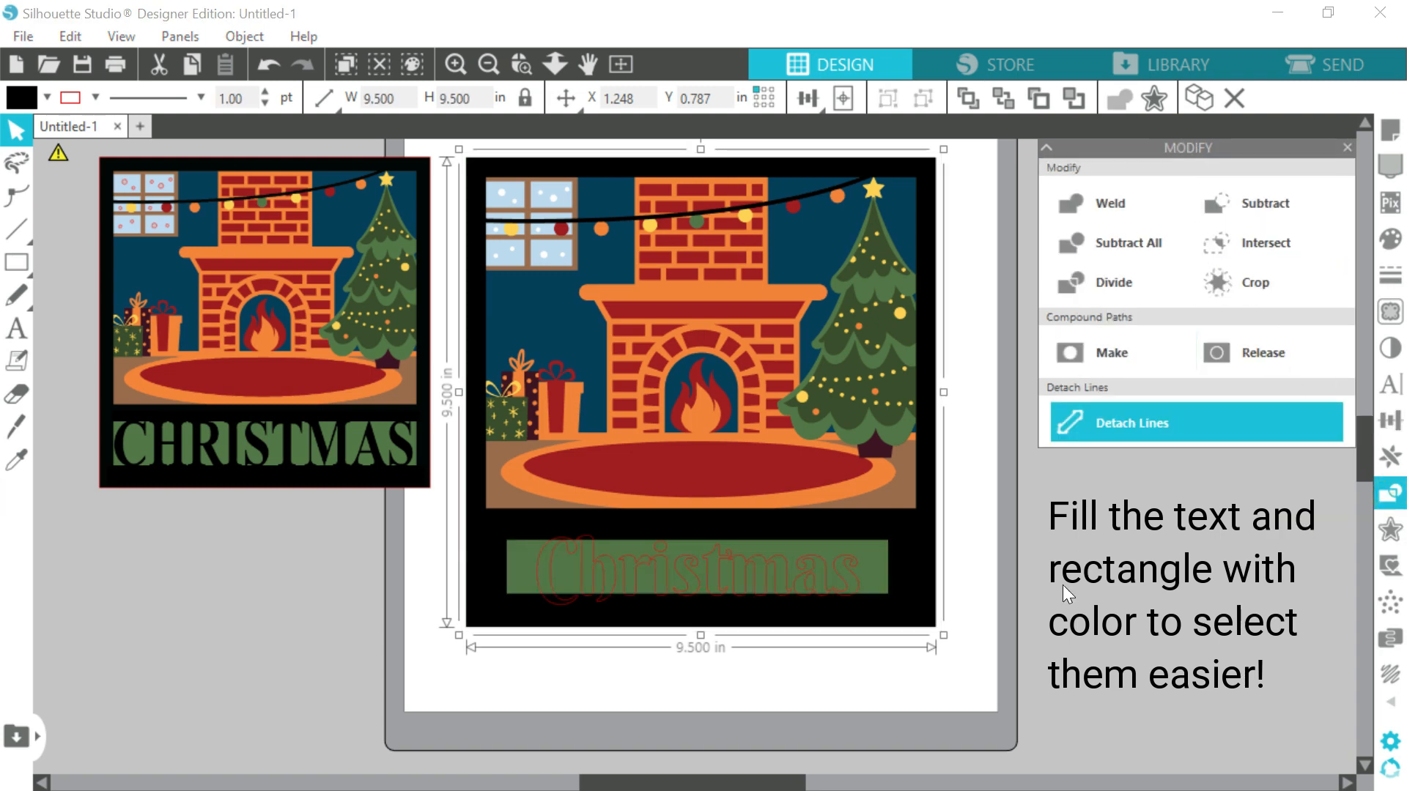
Convert the Christmas text in the window to a path.
left_click(822, 581, "shift")
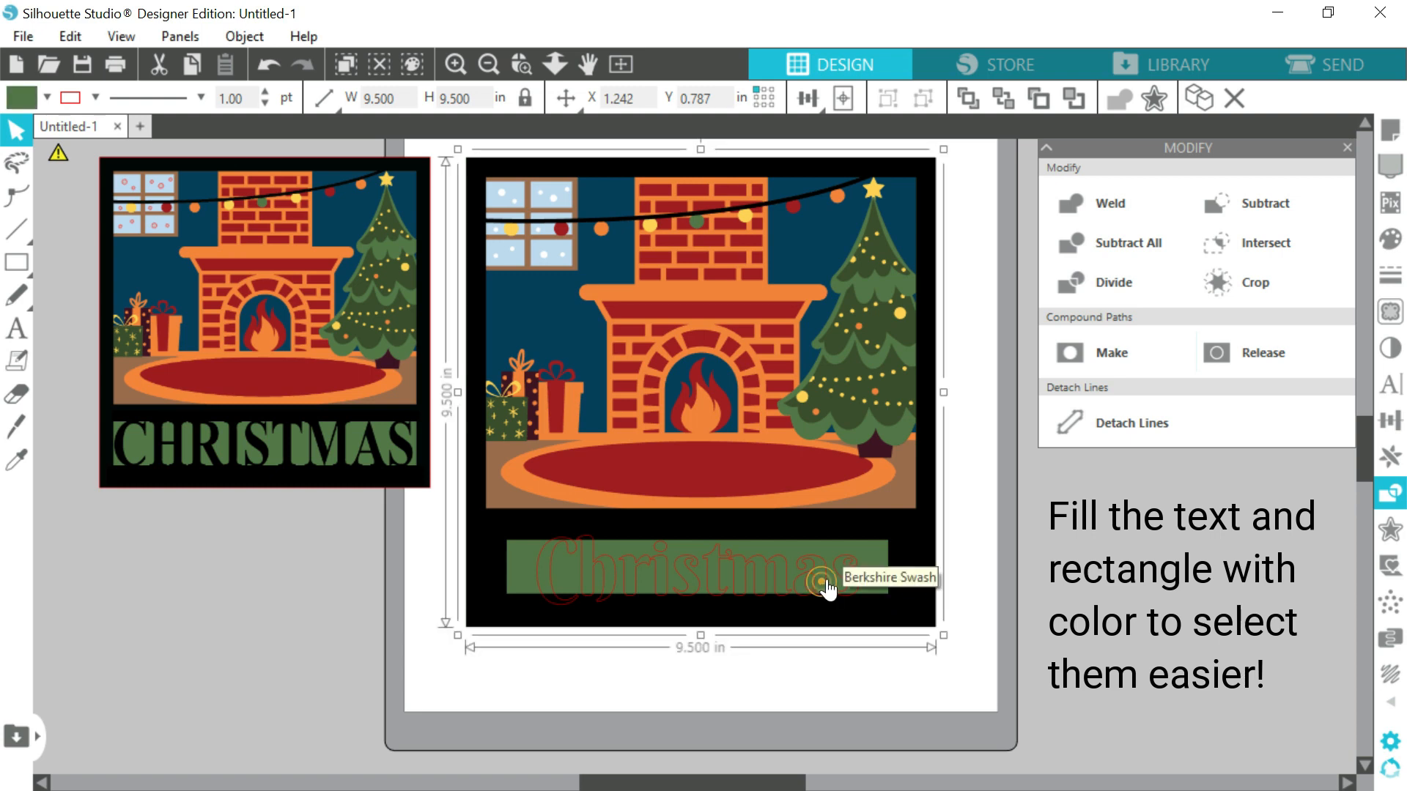
left_click(754, 577)
right_click(755, 575)
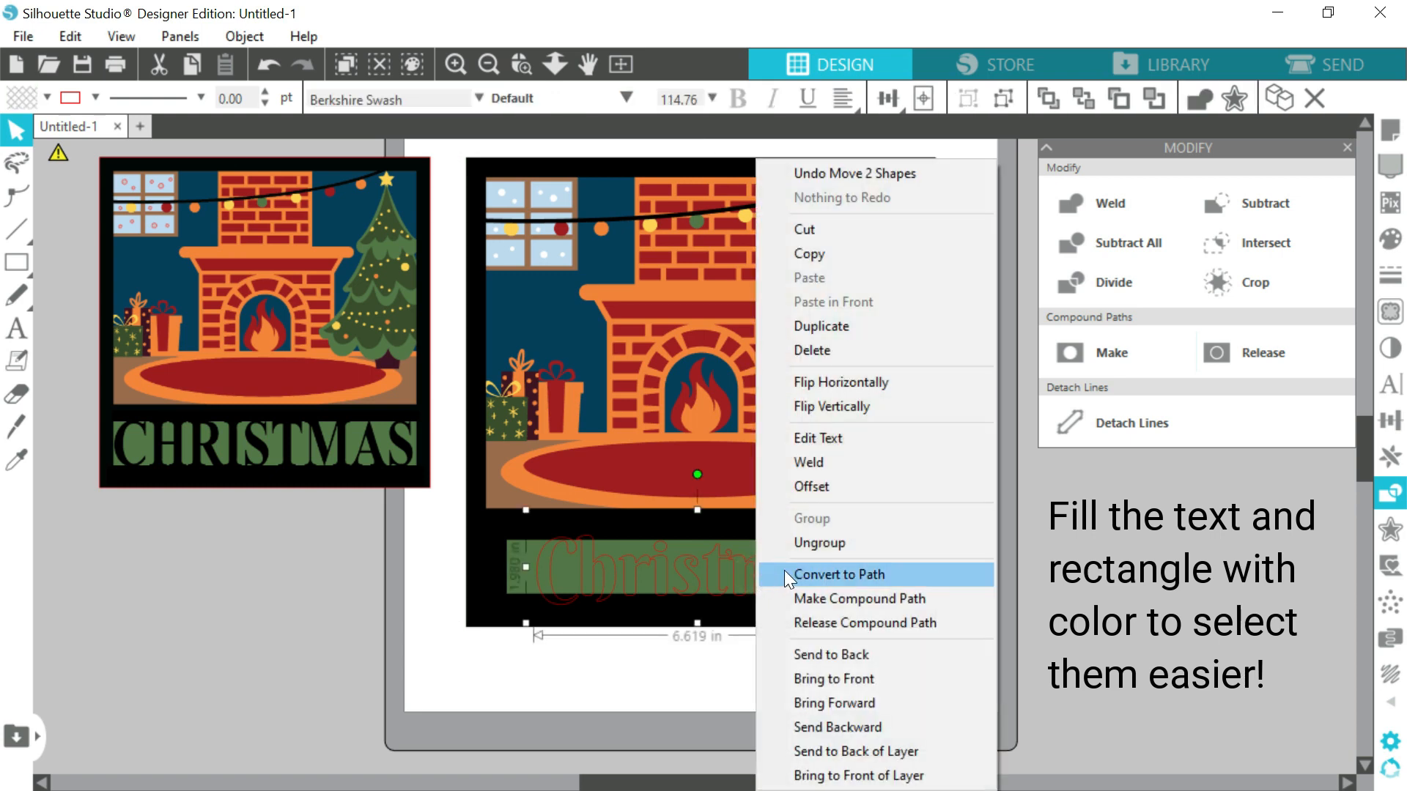
left_click(785, 574)
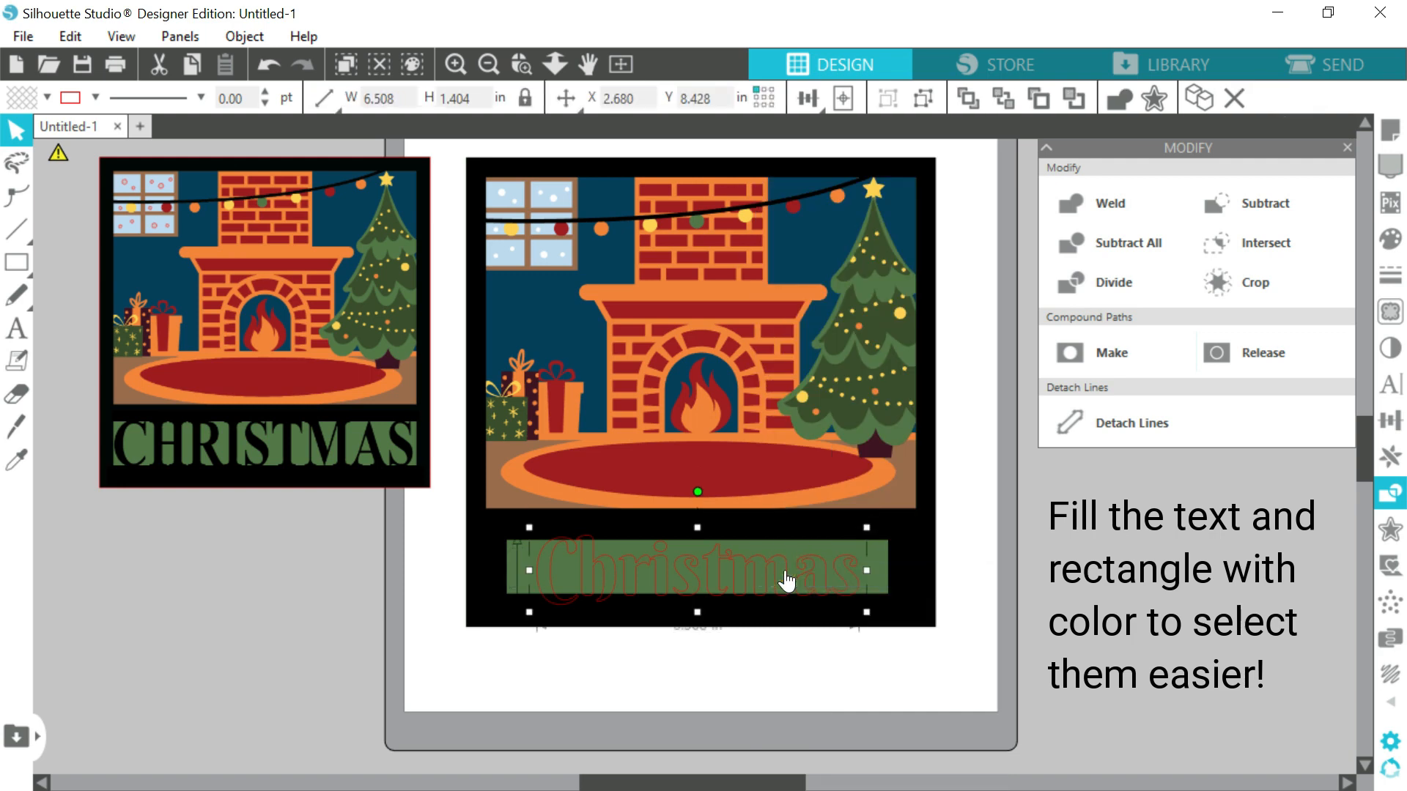
Simplify the converted Christmas lettering and weld it to the black frame layer.
left_click(244, 36)
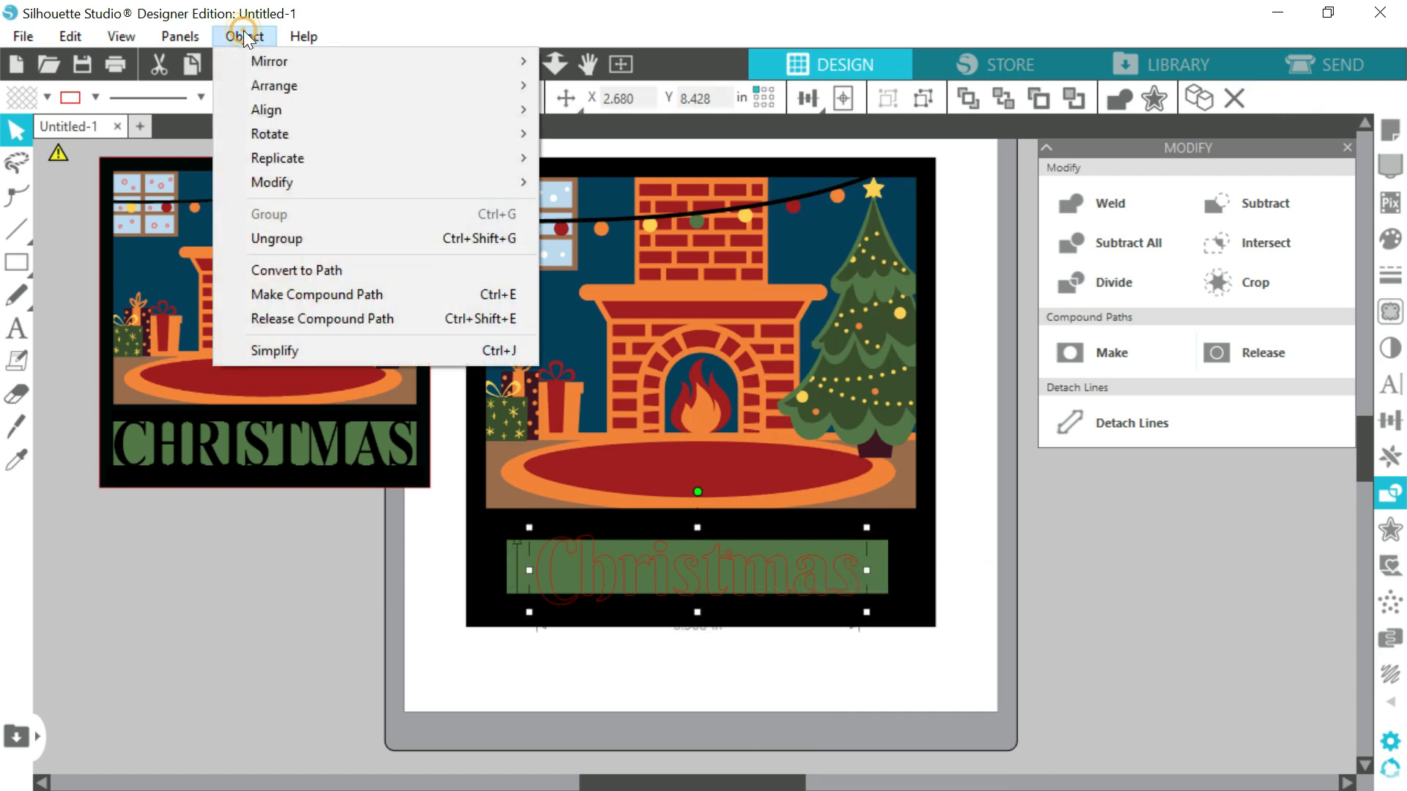
left_click(308, 350)
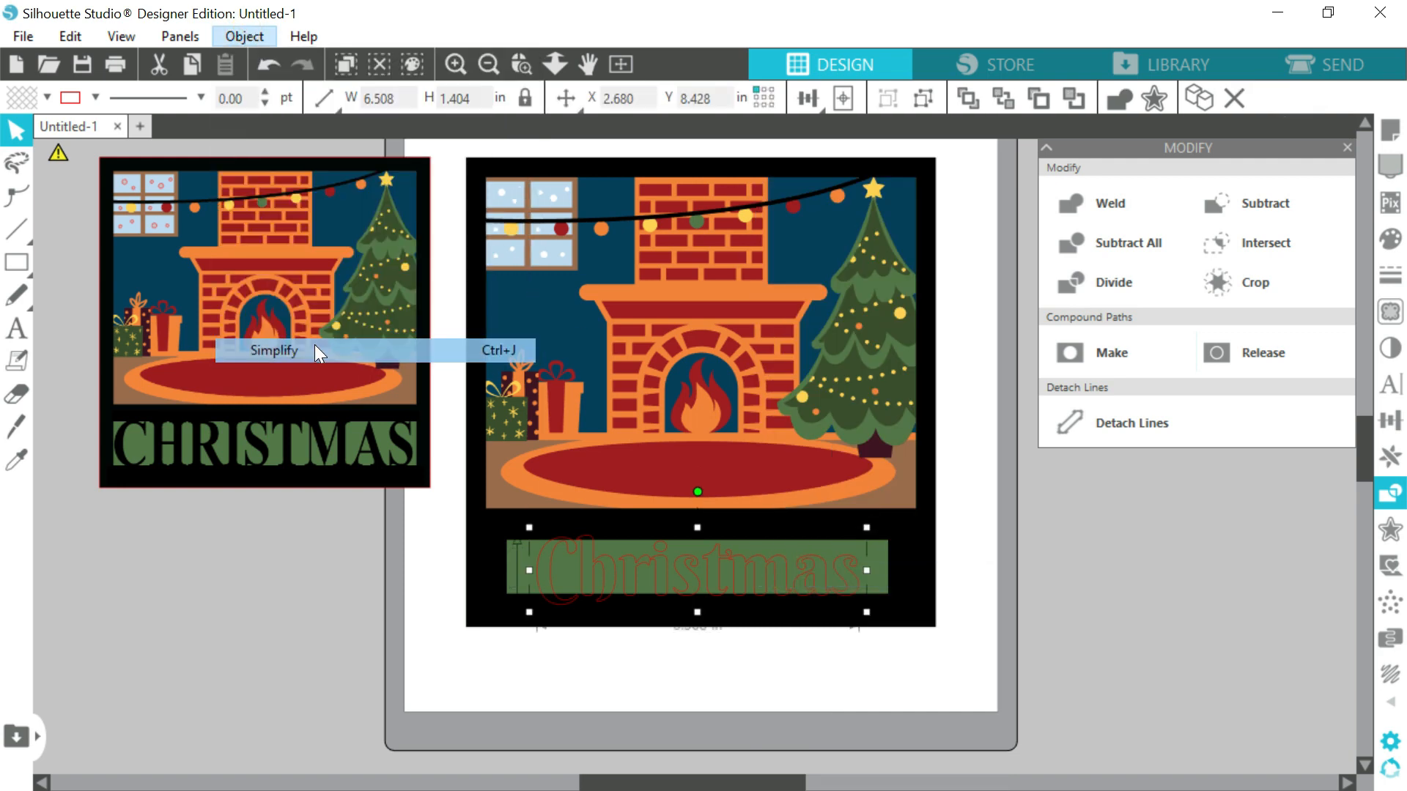
left_click(925, 544)
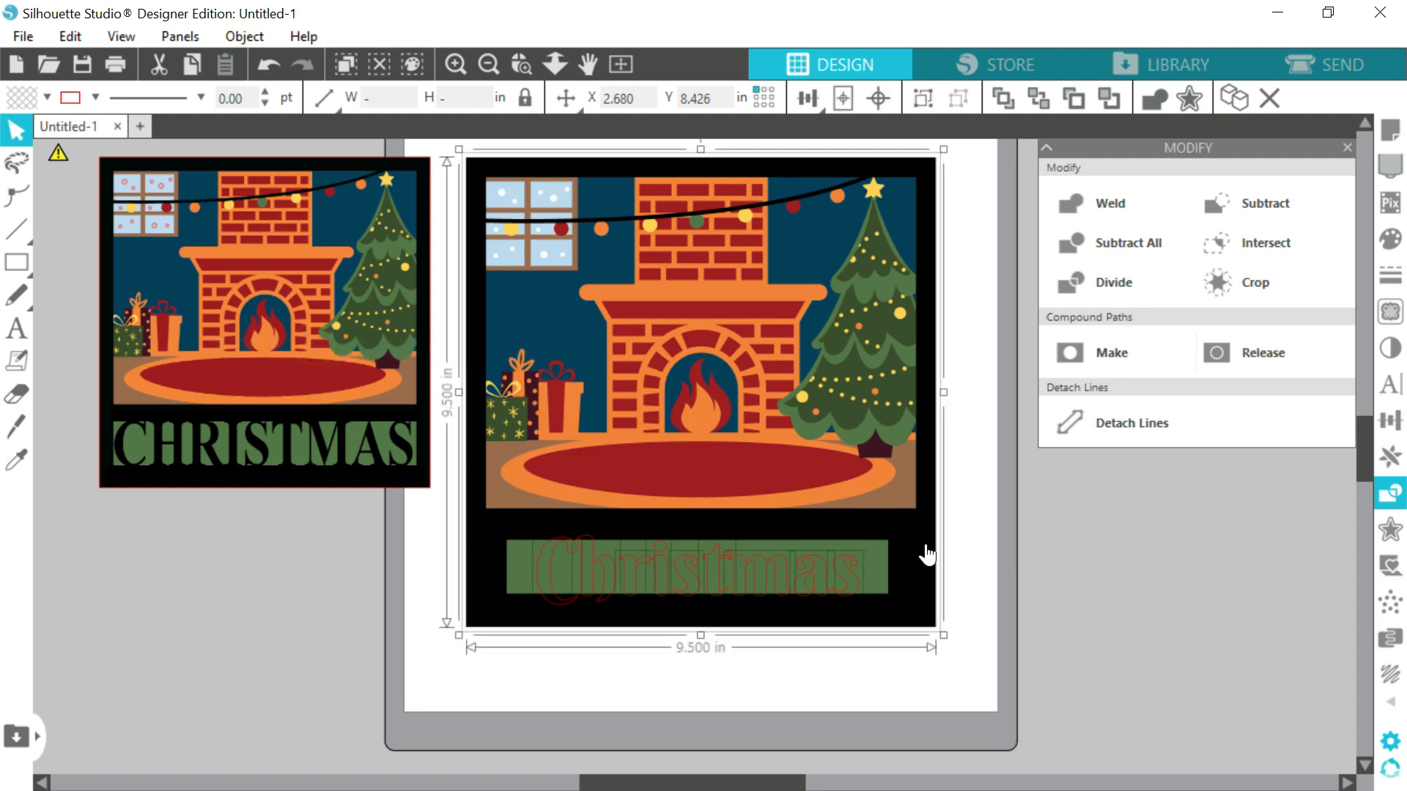
left_click(1121, 196)
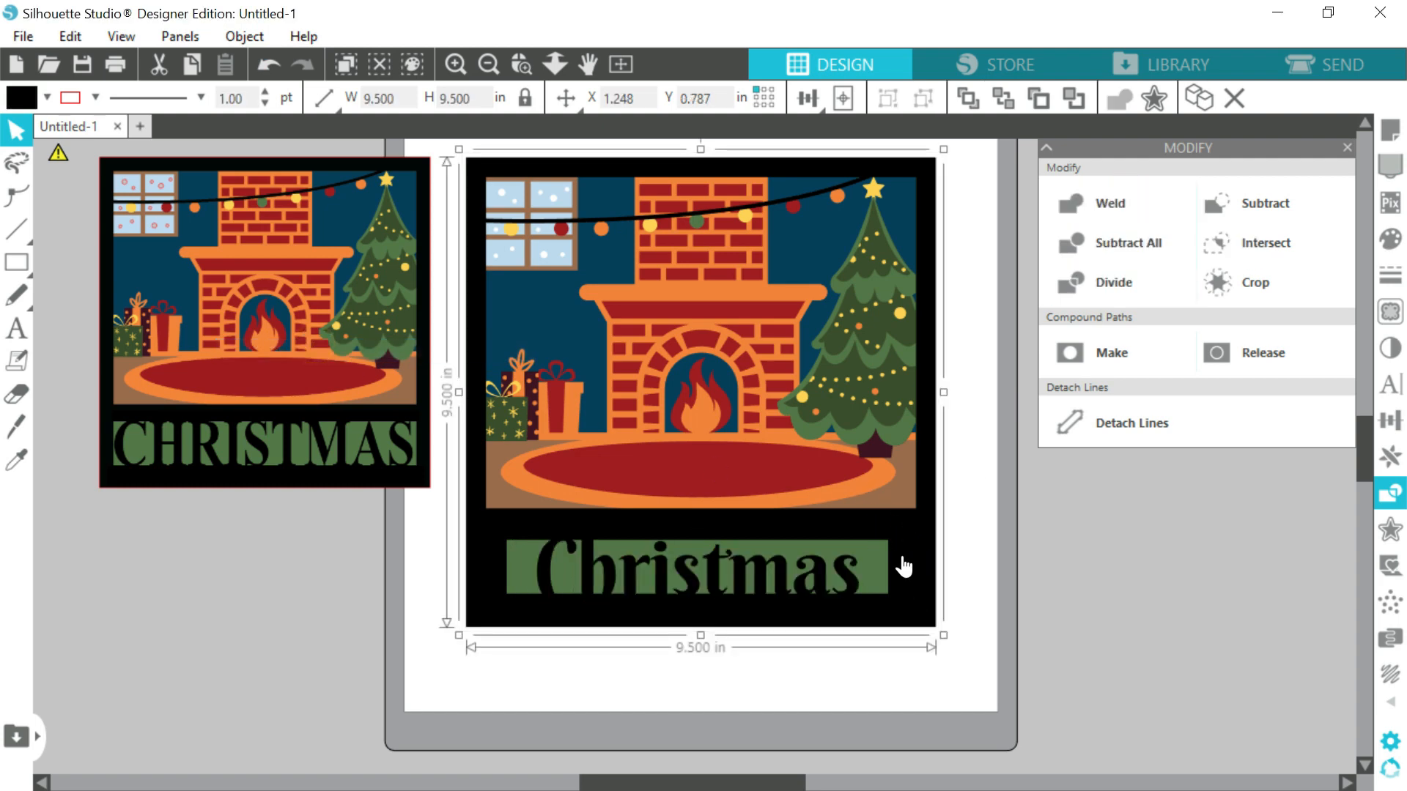
Draw a rectangle about 8.43 by 1.53 in around the lettering window and weld it to the black frame layer.
left_click(16, 261)
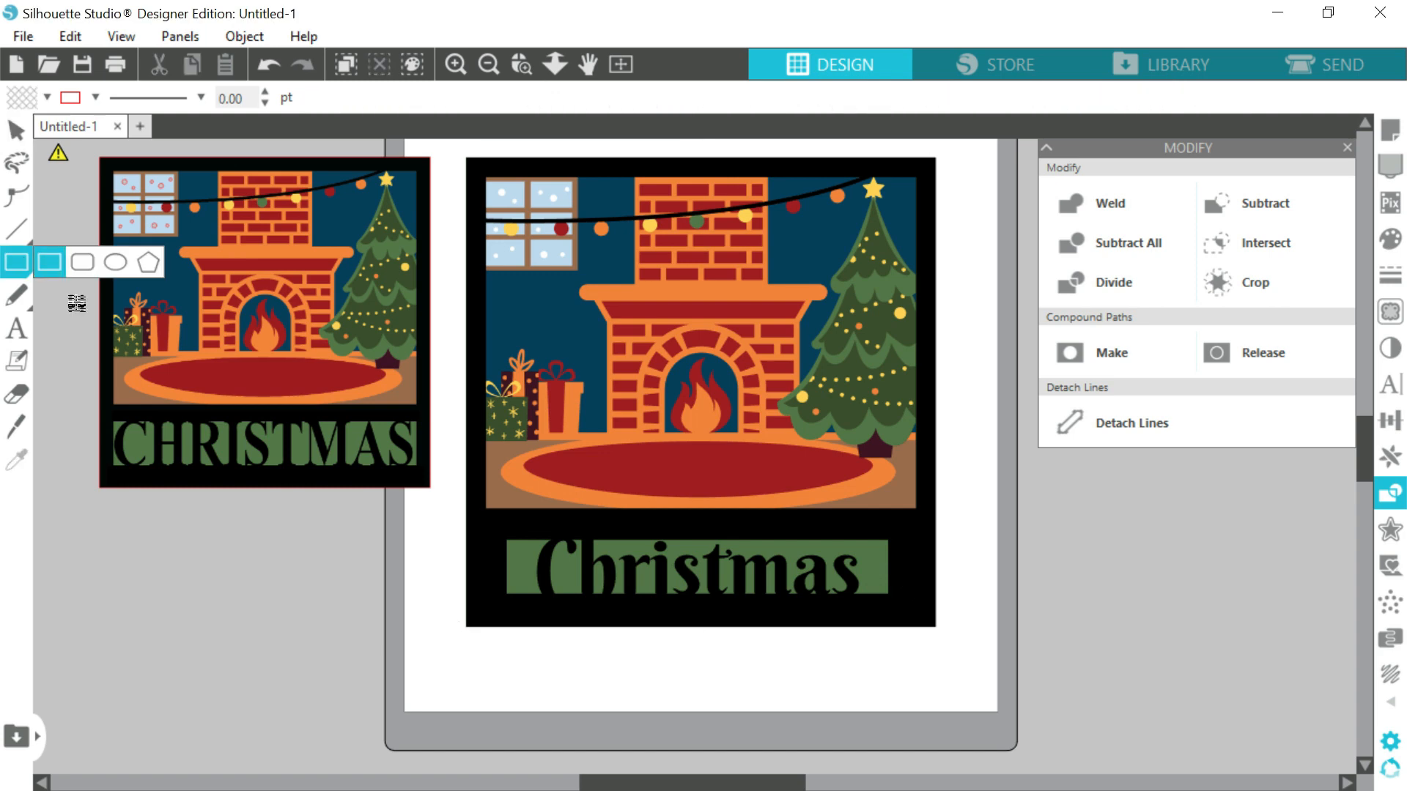
left_click_drag(492, 530, 910, 606)
left_click(23, 134)
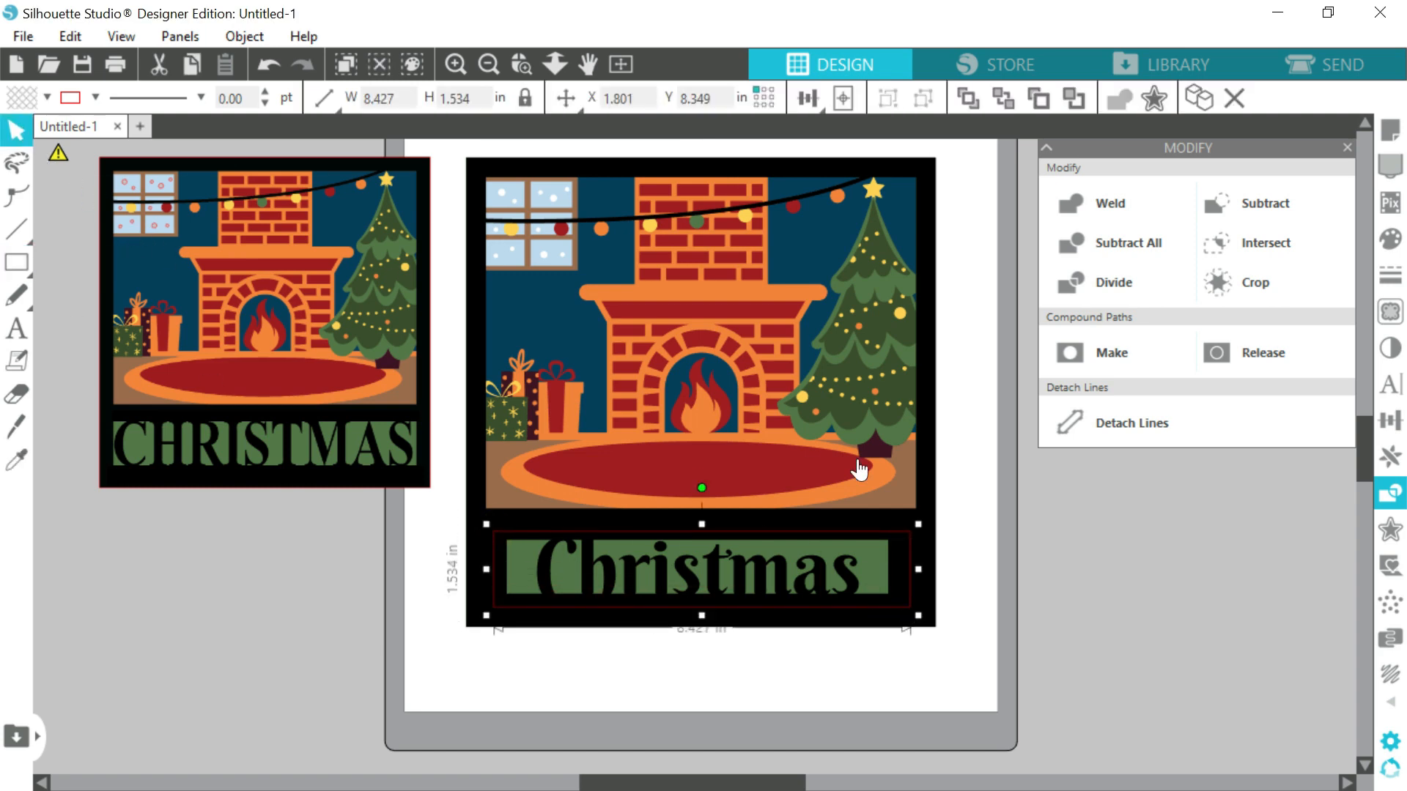
left_click(934, 516, "shift")
left_click(1118, 212)
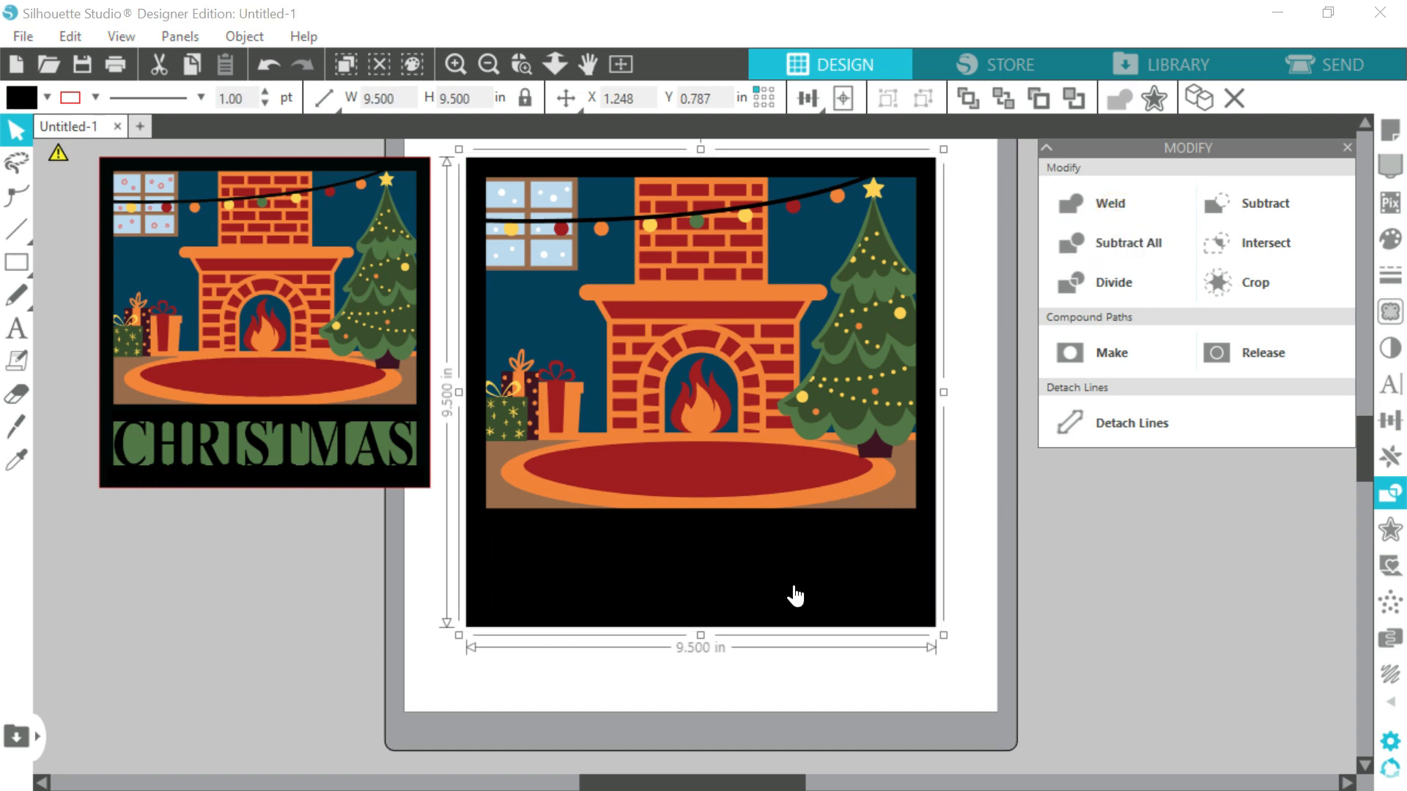
left_click(971, 553)
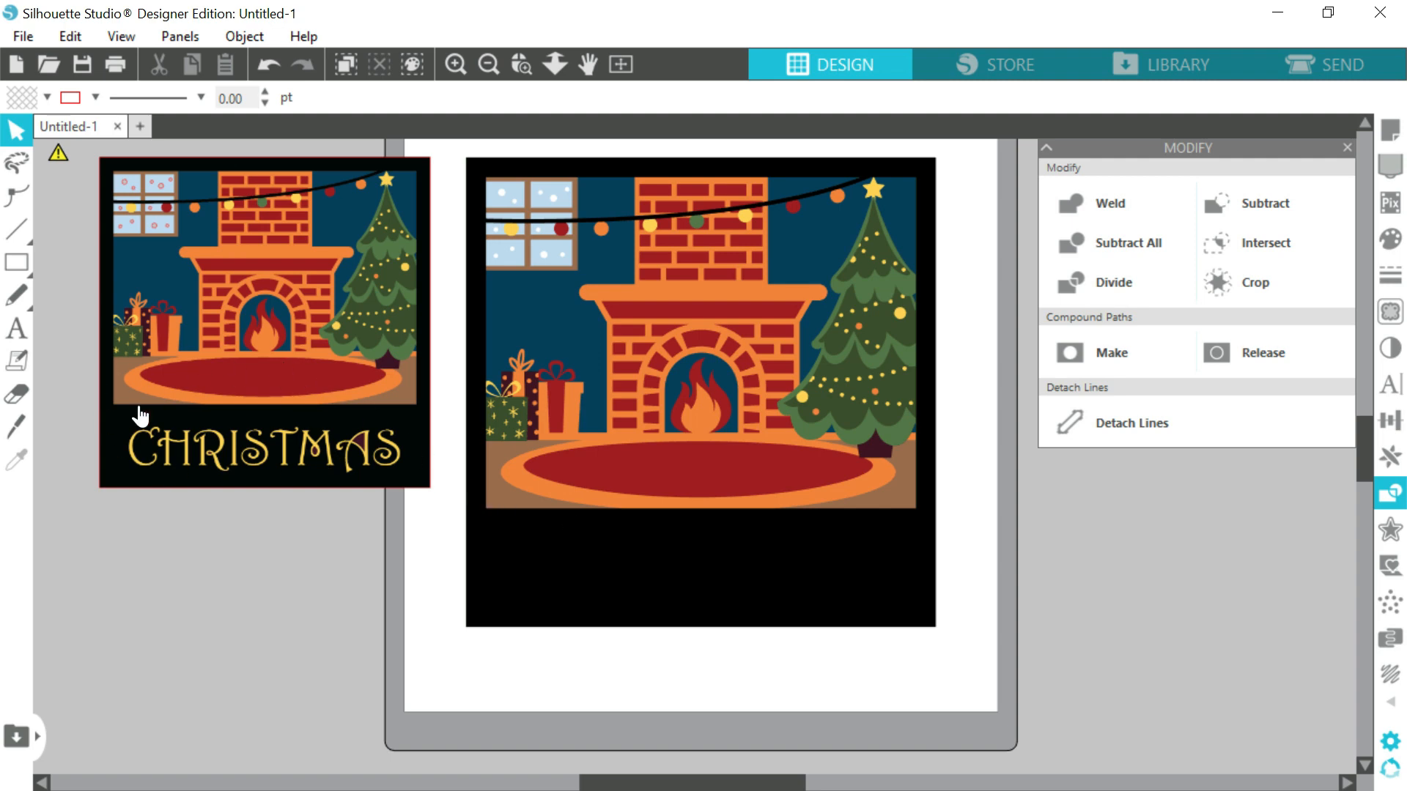
Add the text "Christmas" below the black frame and set its font to Bhineka.
left_click(28, 322)
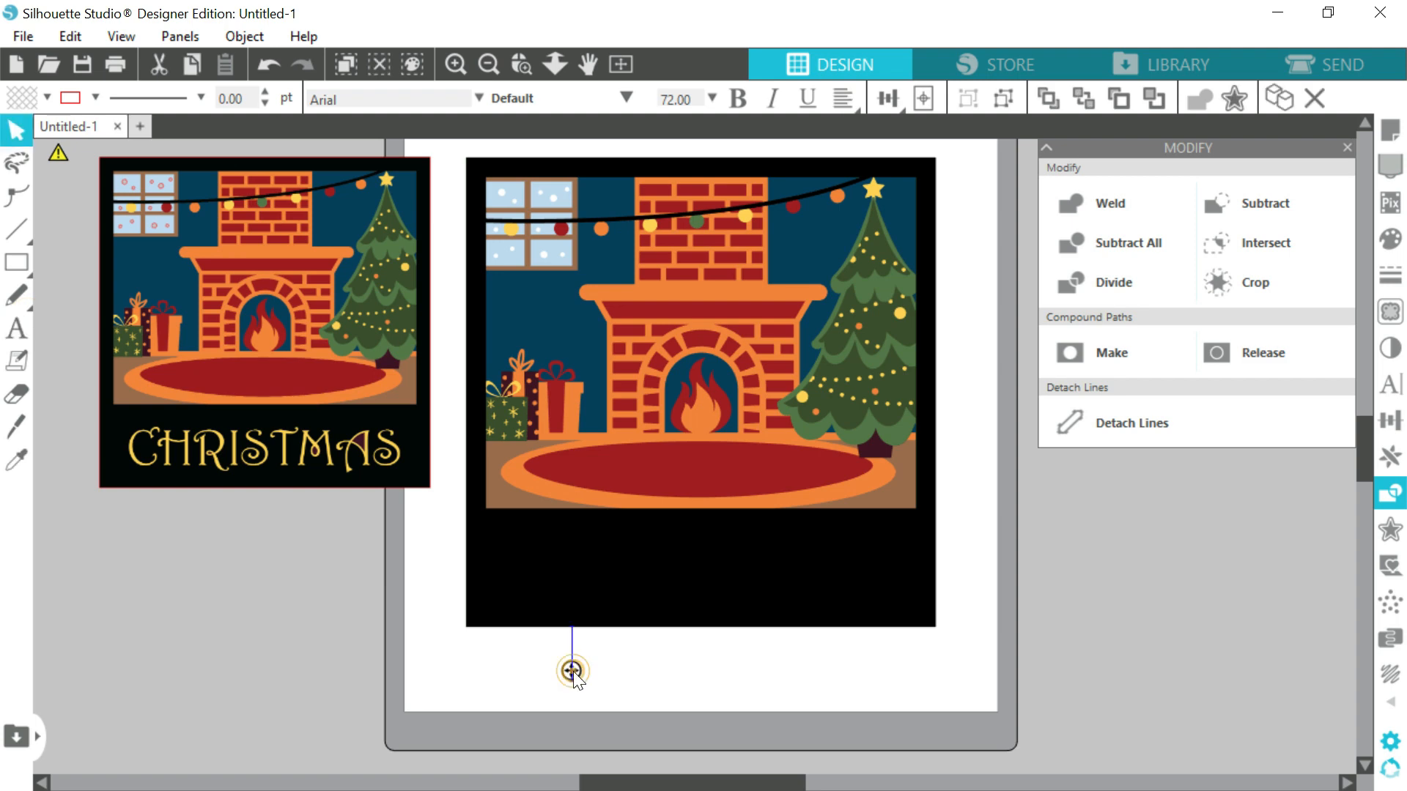
left_click(571, 671)
type("Ch")
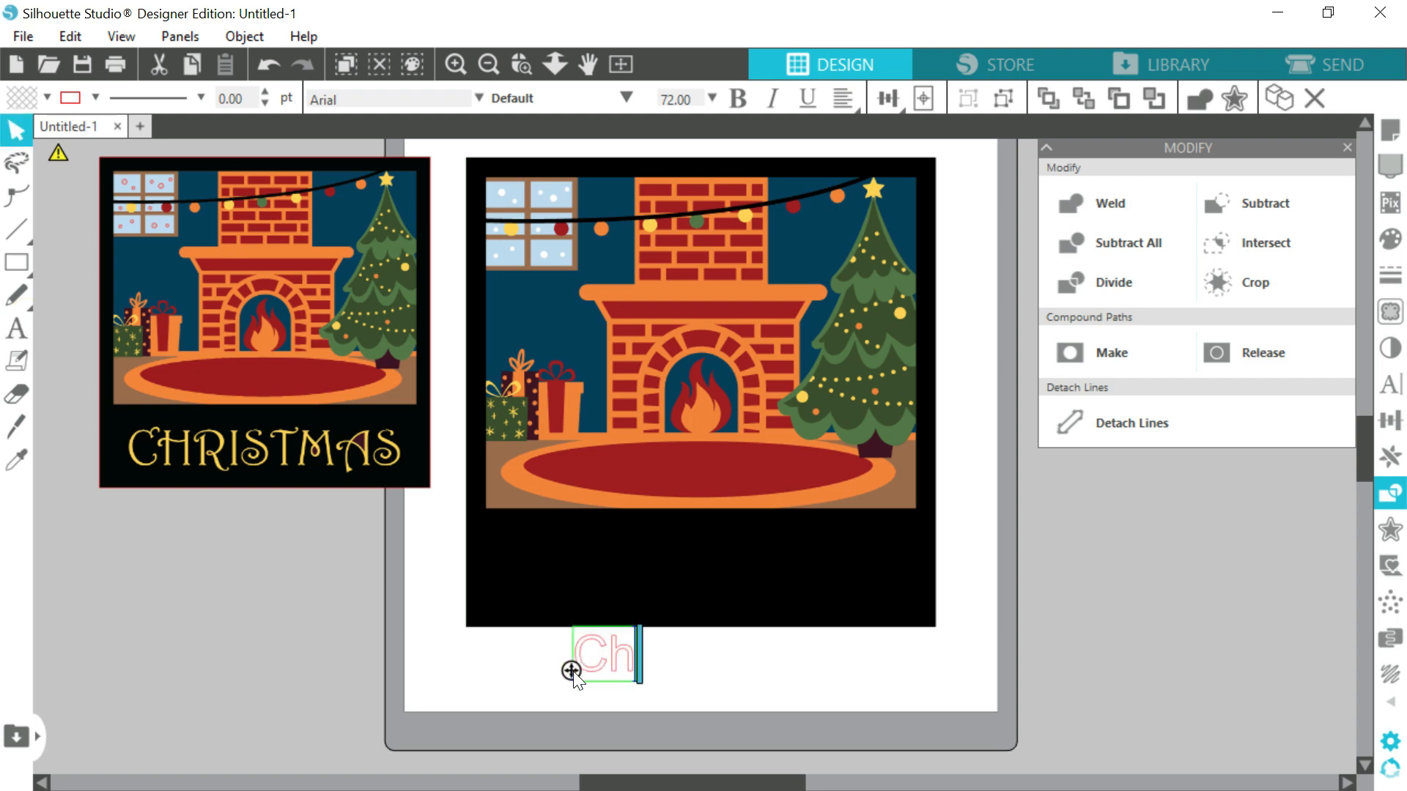
type("ristmas")
key("ctrl+a")
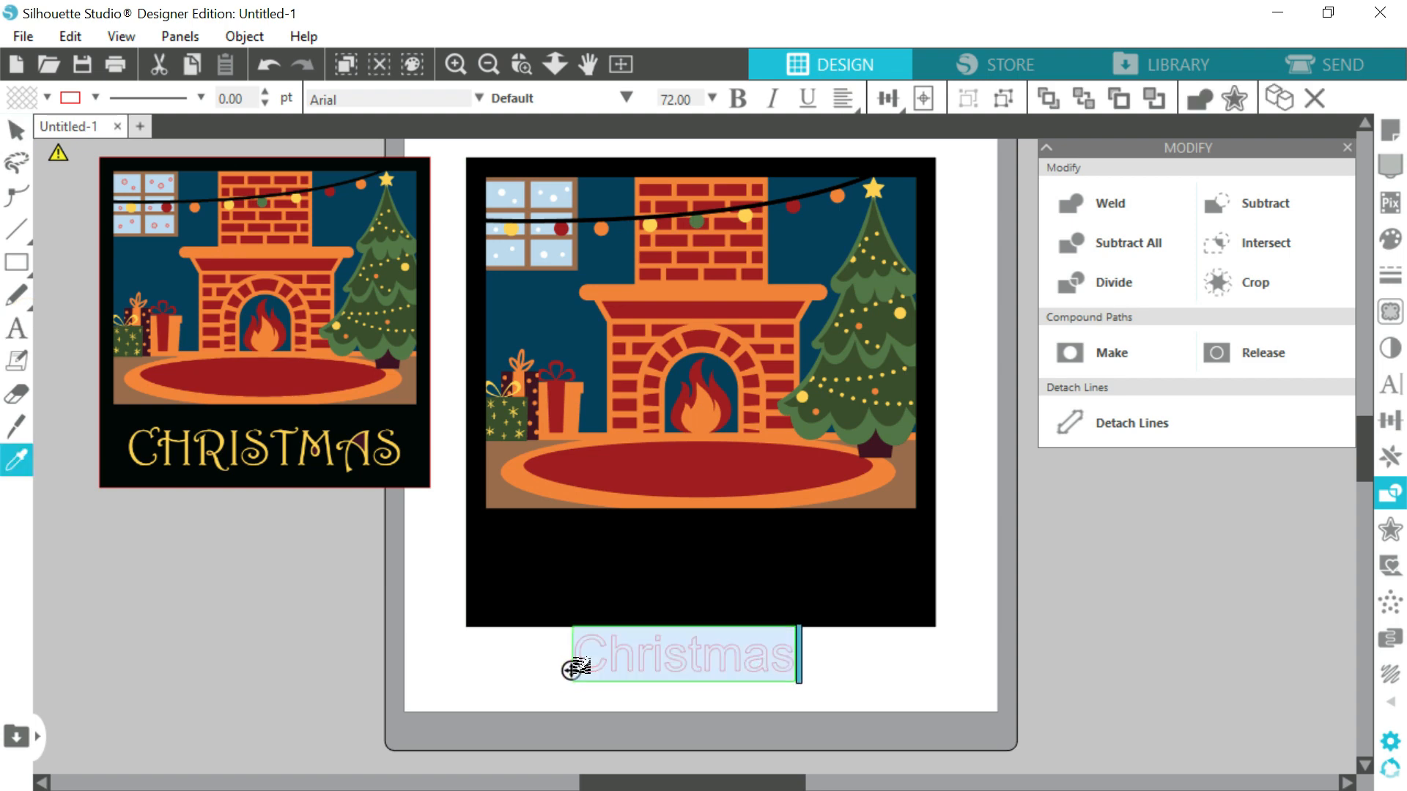
left_click(478, 98)
scroll(428, 345, "down", 4)
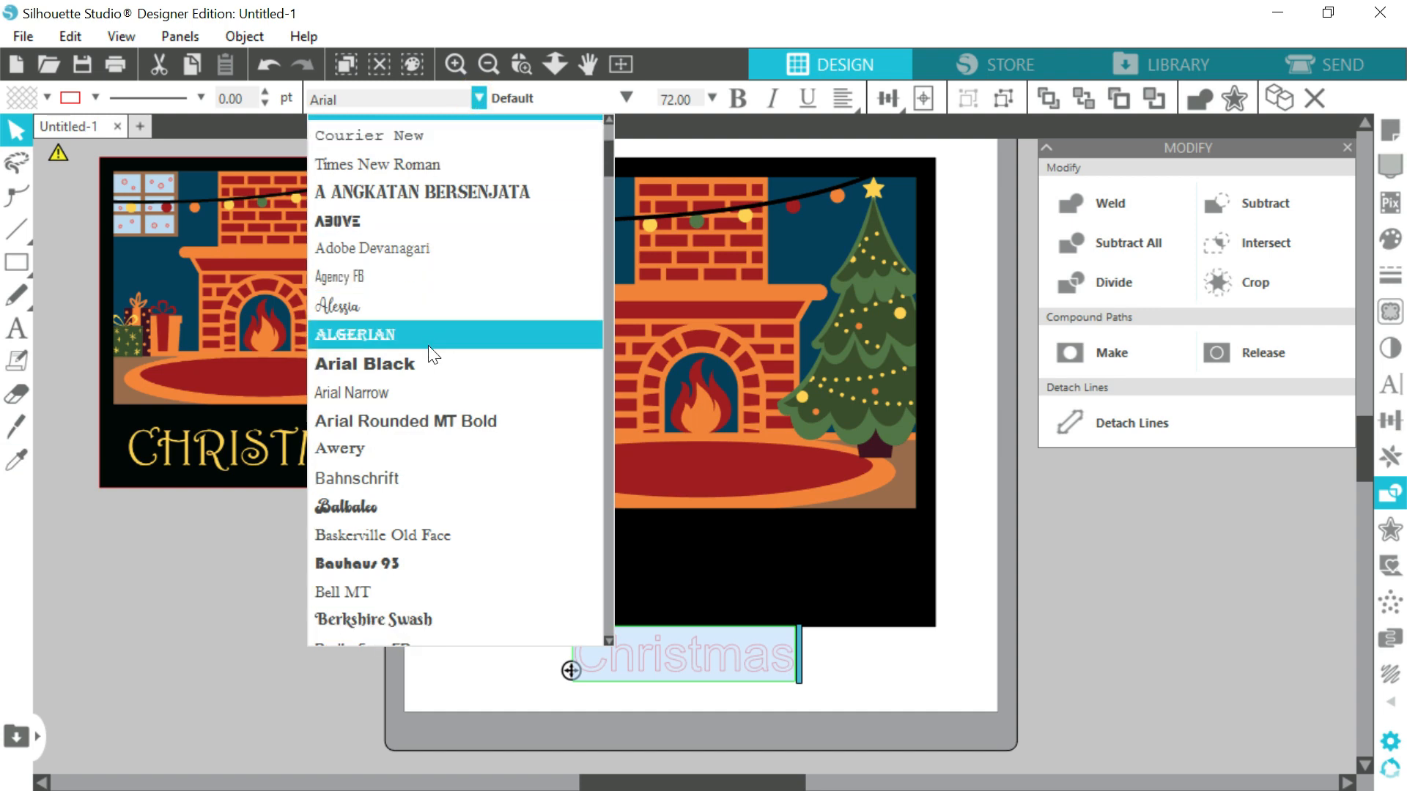
scroll(418, 395, "down", 1)
left_click(400, 478)
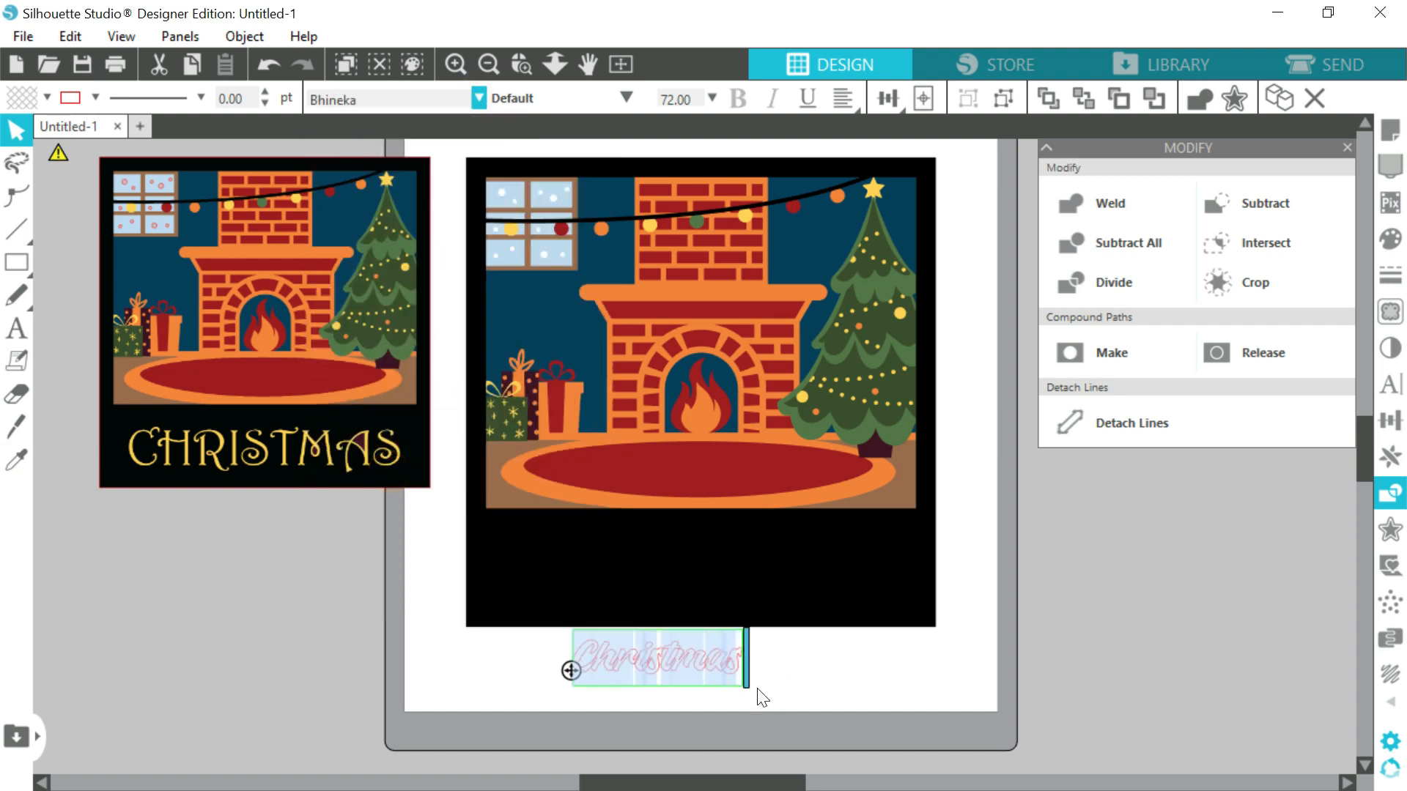
Convert the Bhineka Christmas text to a path and simplify it.
right_click(635, 653)
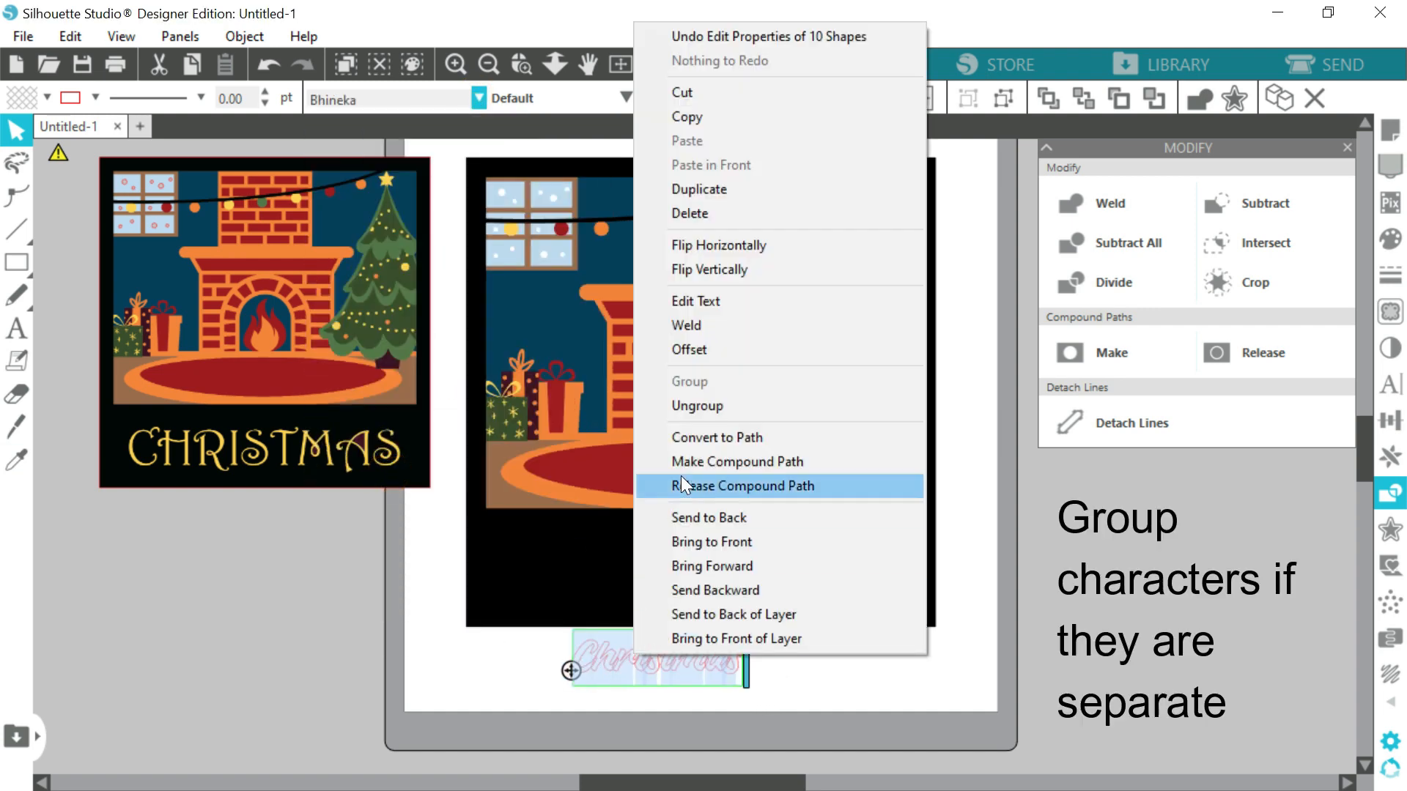
left_click(706, 445)
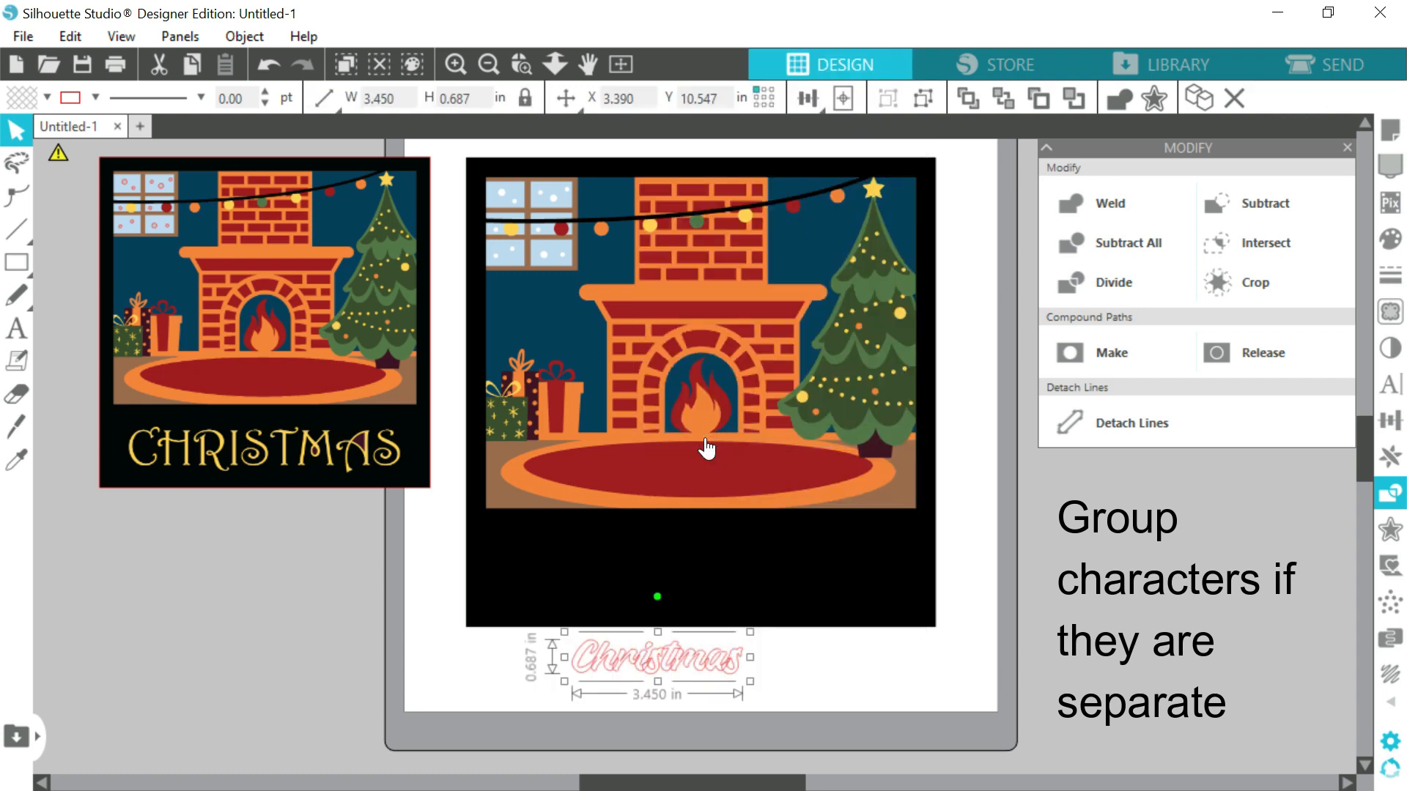
left_click(258, 45)
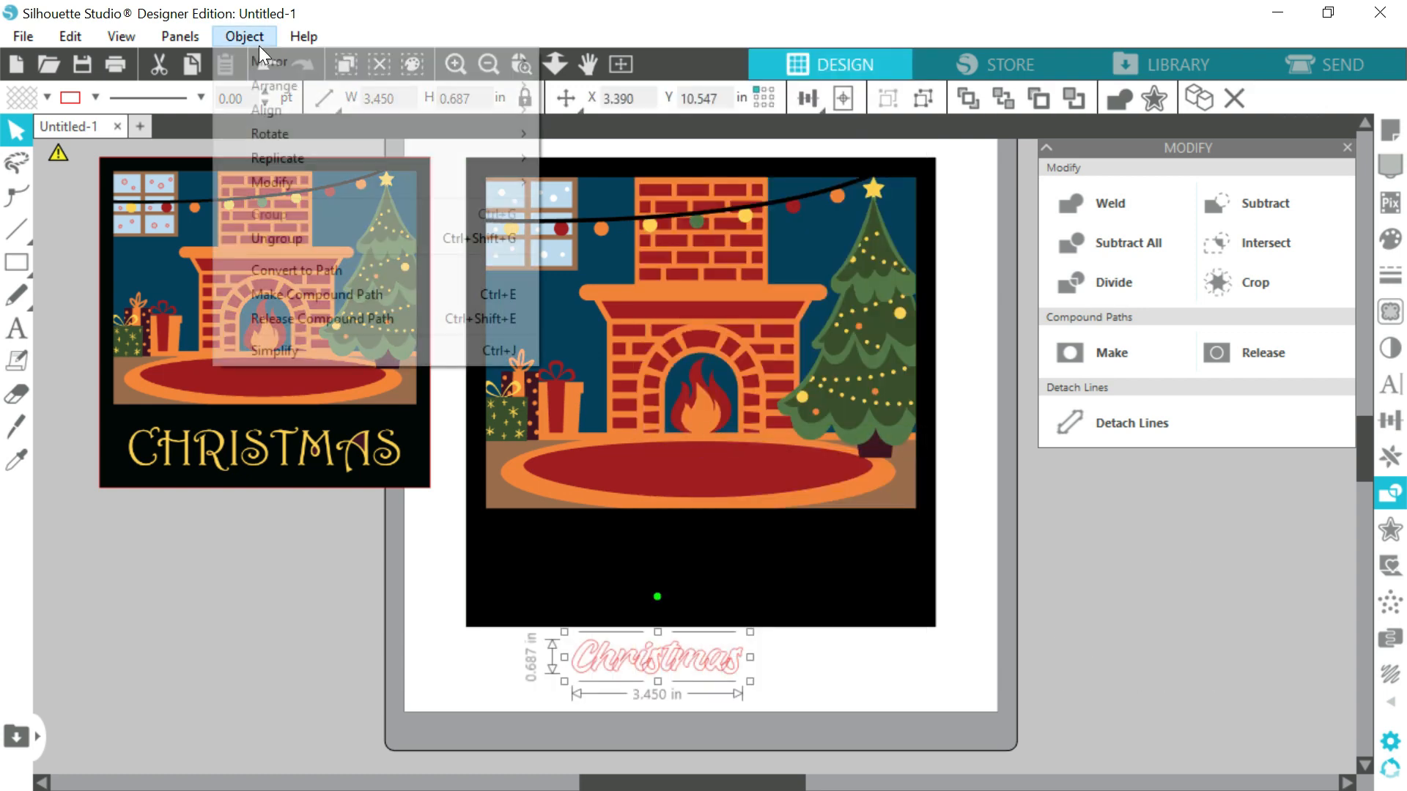
left_click(303, 350)
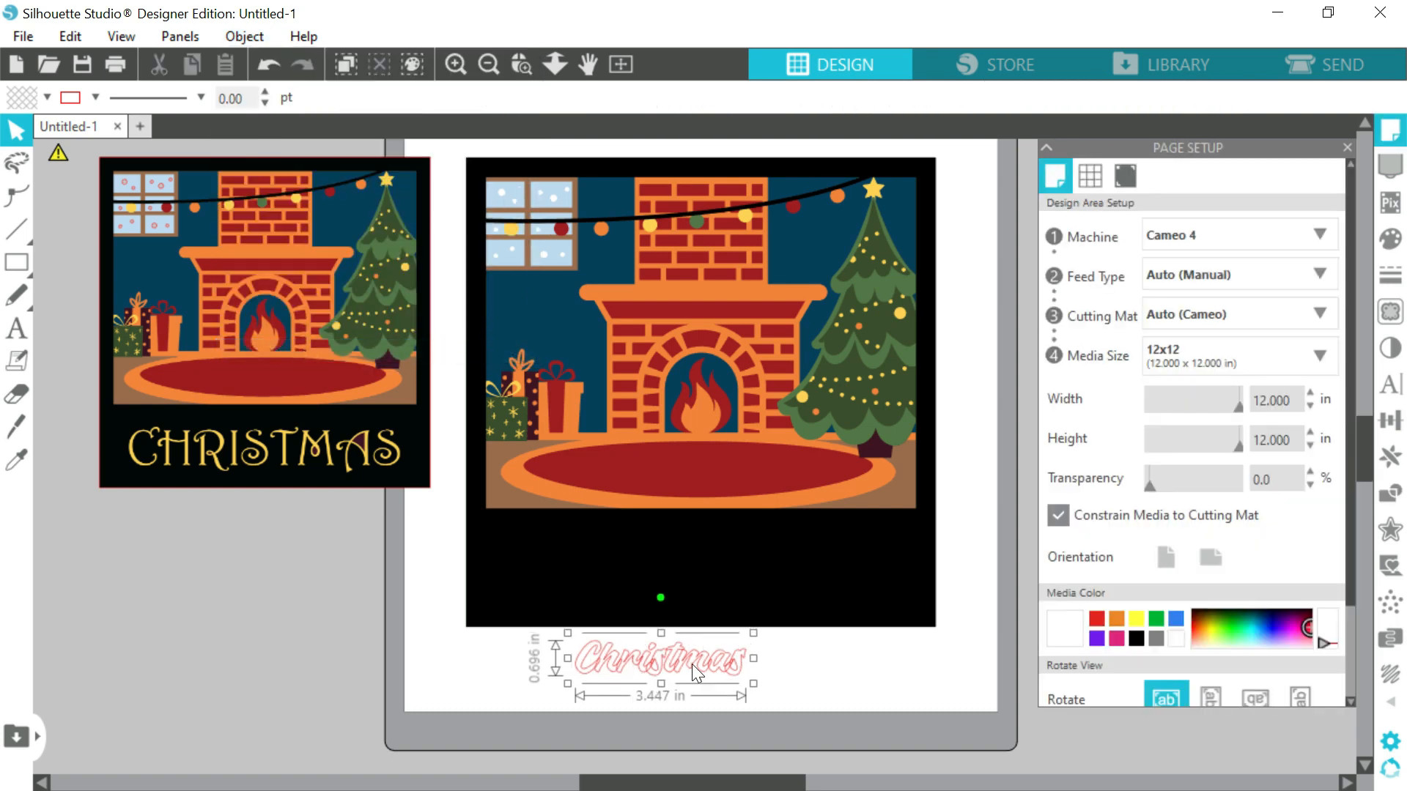
Enlarge the Christmas lettering to about 6.35 by 1.28 in and place it in the blank black band.
left_click(691, 664)
left_click_drag(777, 636, 894, 568)
left_click_drag(806, 673, 774, 588)
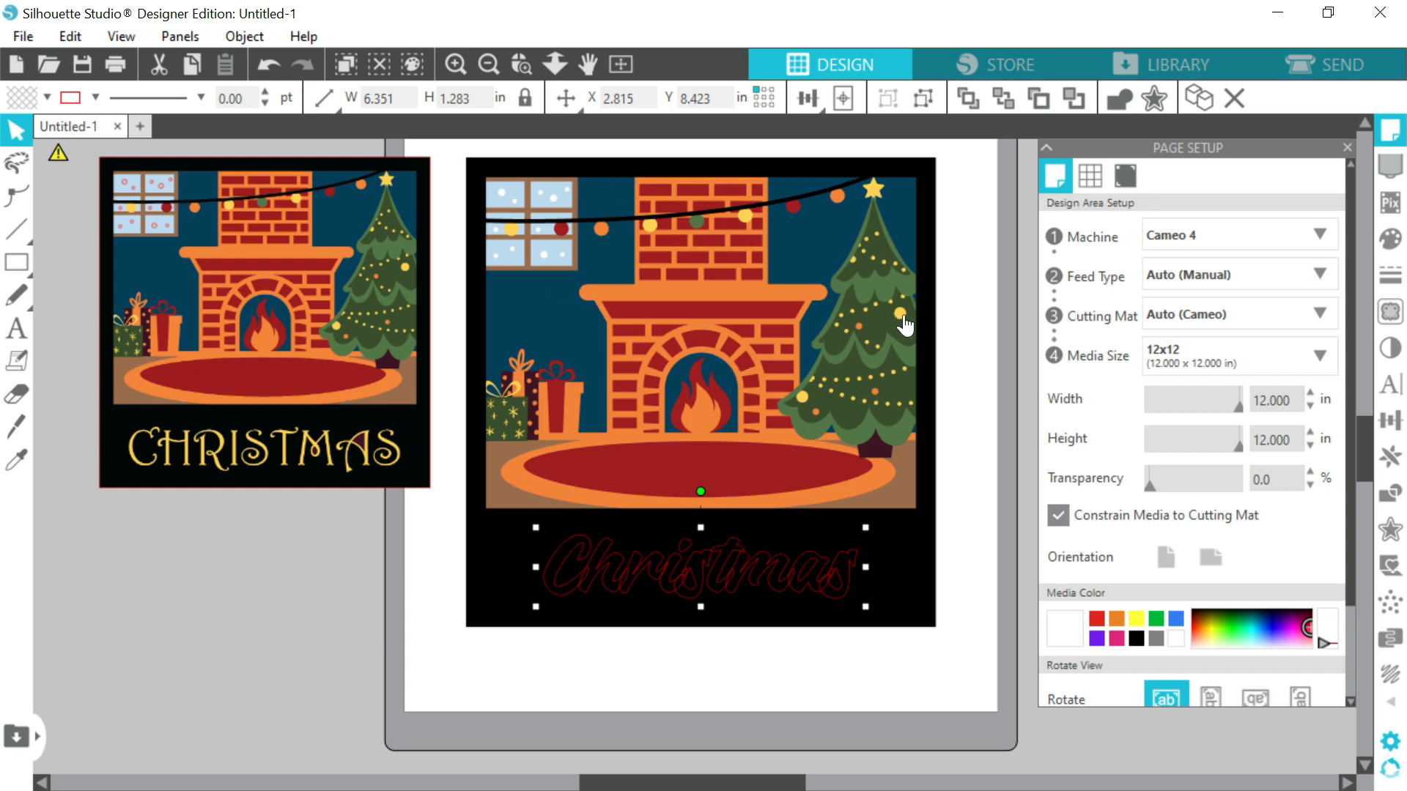
Fill the Christmas lettering in the black band with white.
left_click(916, 528)
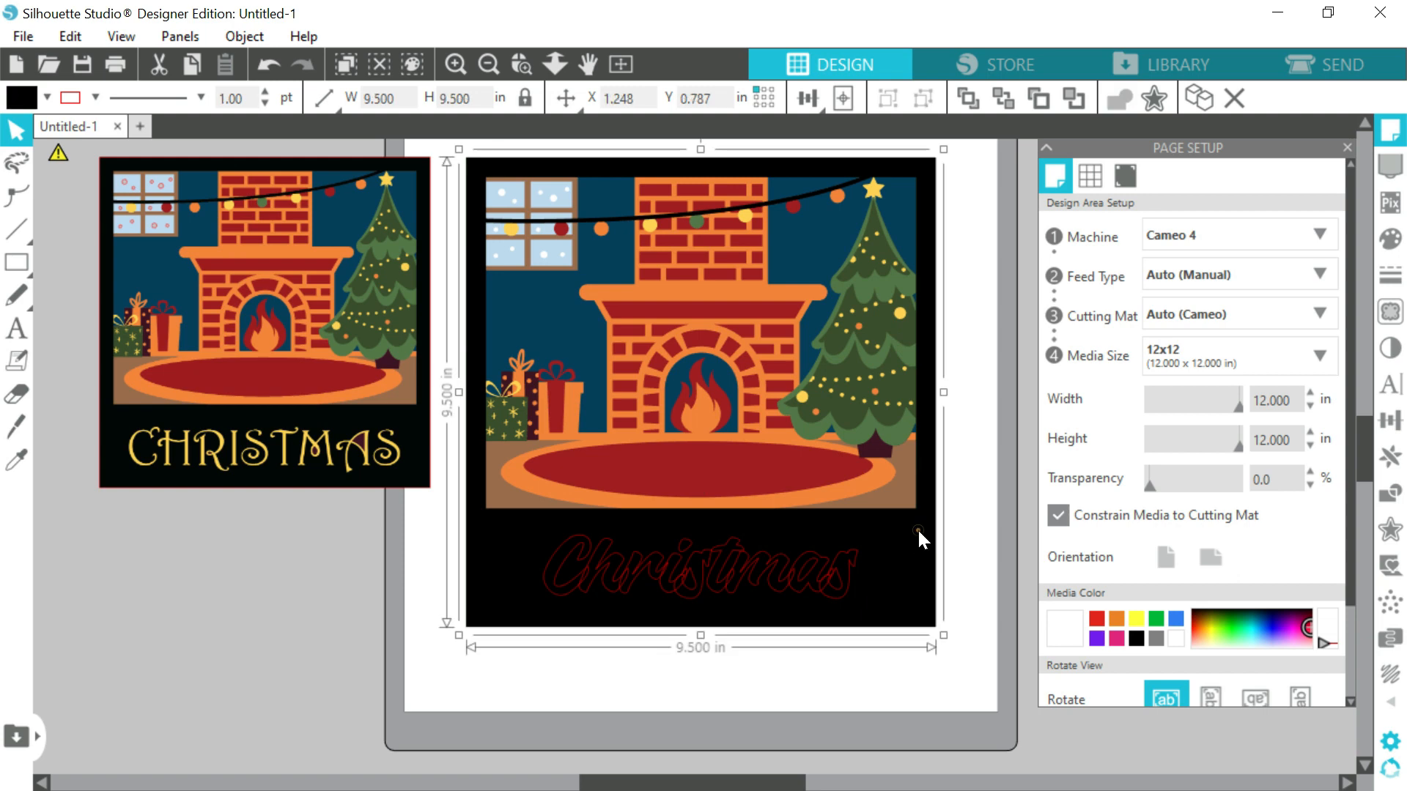
left_click(889, 435)
left_click(849, 573)
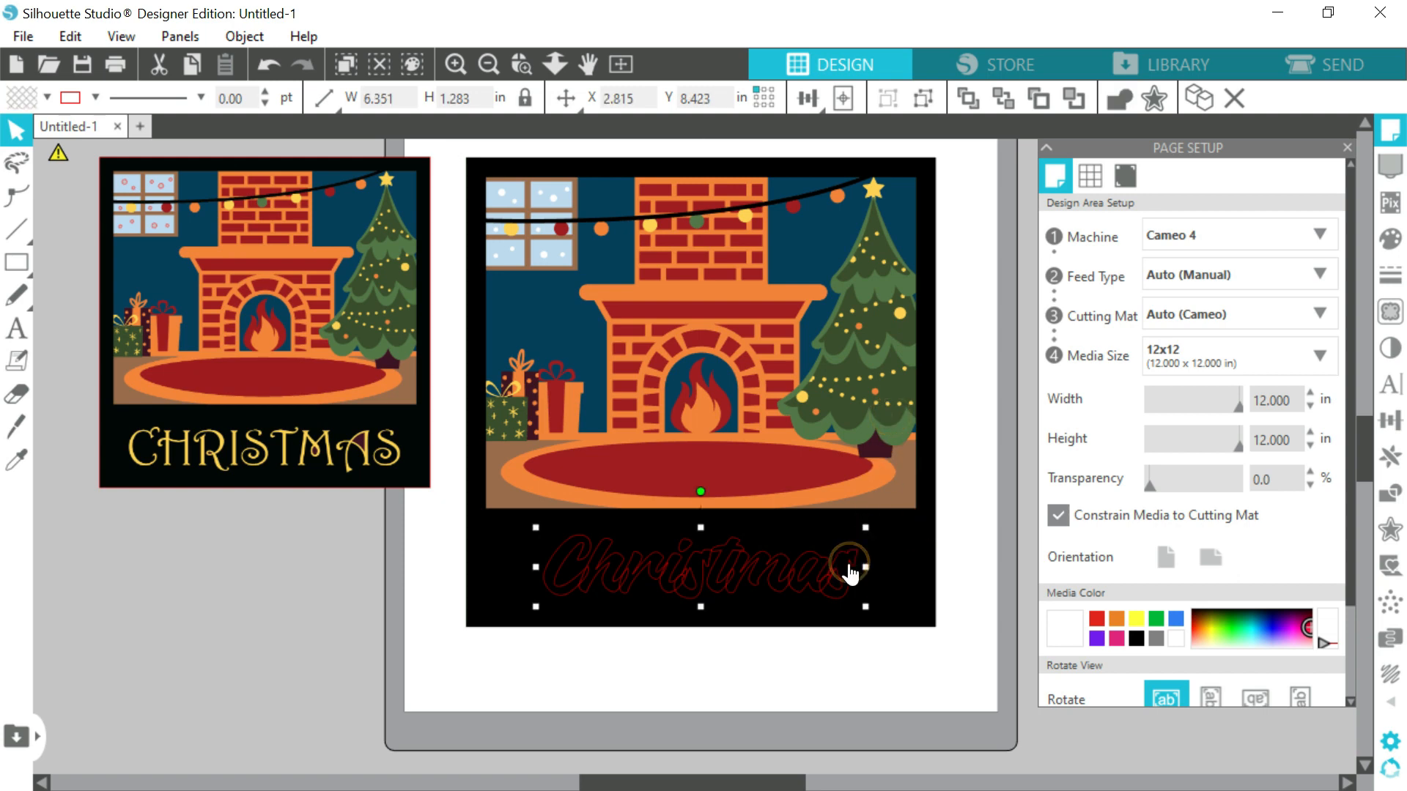
left_click(45, 95)
left_click(23, 134)
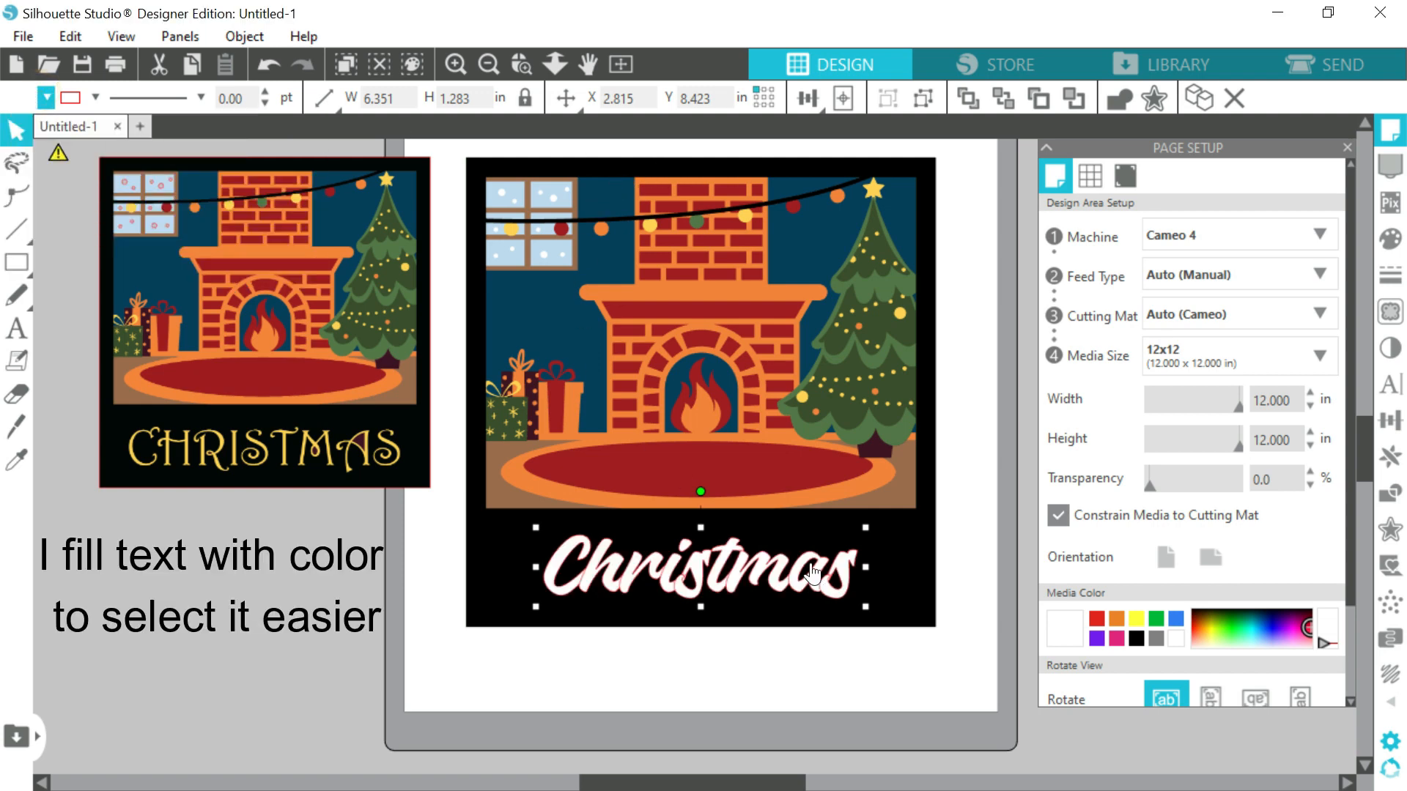
Paste a copy of the Christmas lettering in front and subtract the lettering from the black frame layer.
key("ctrl+c")
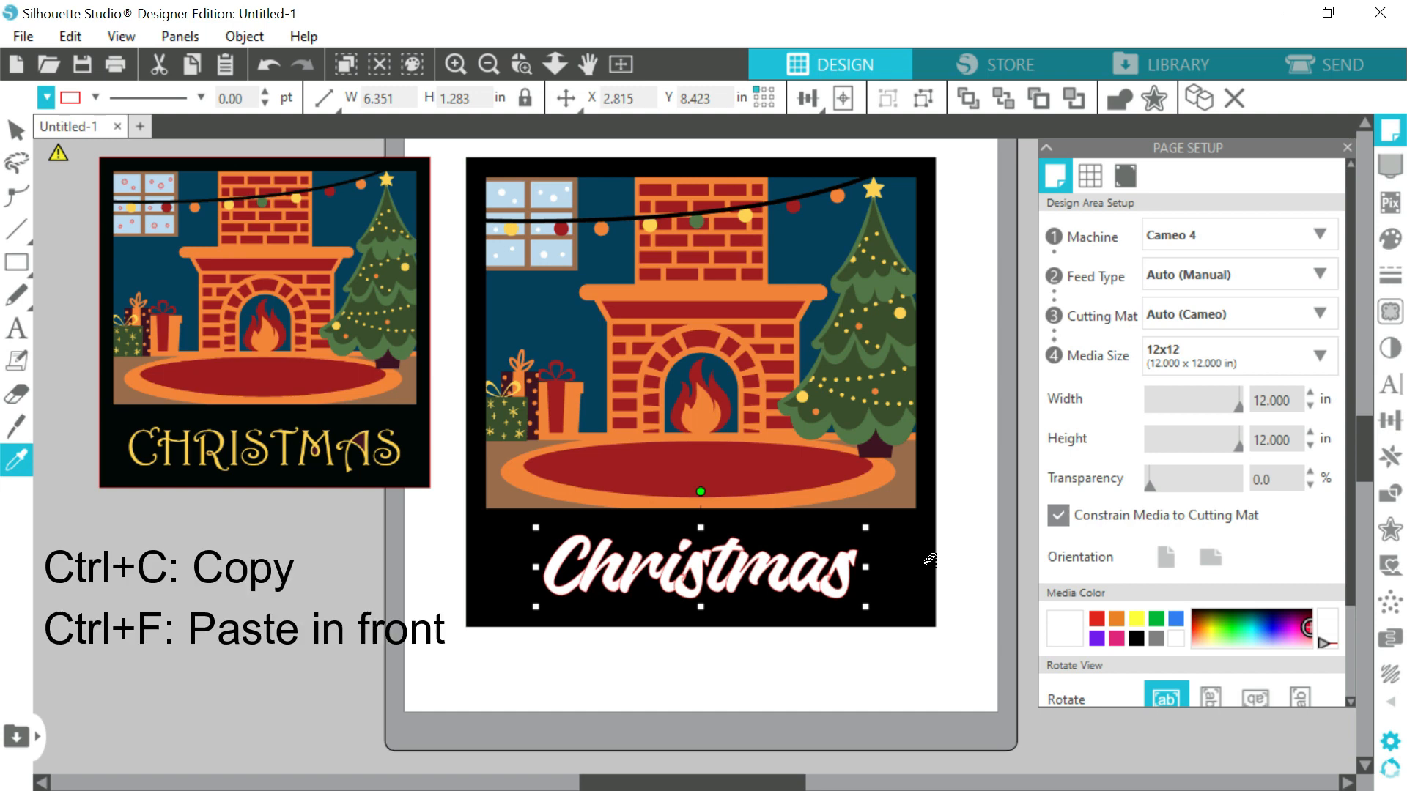
key("ctrl+f")
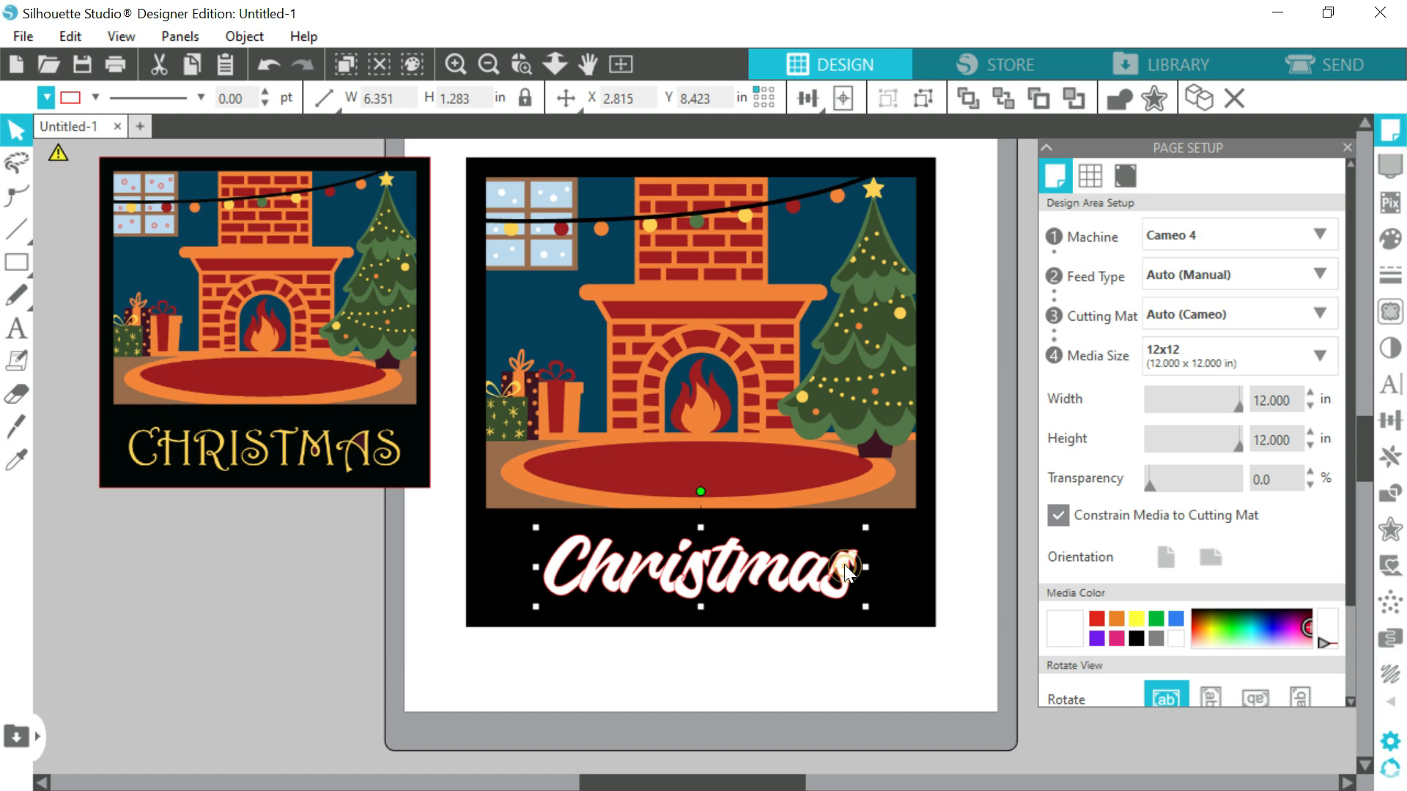
left_click(912, 553, "shift")
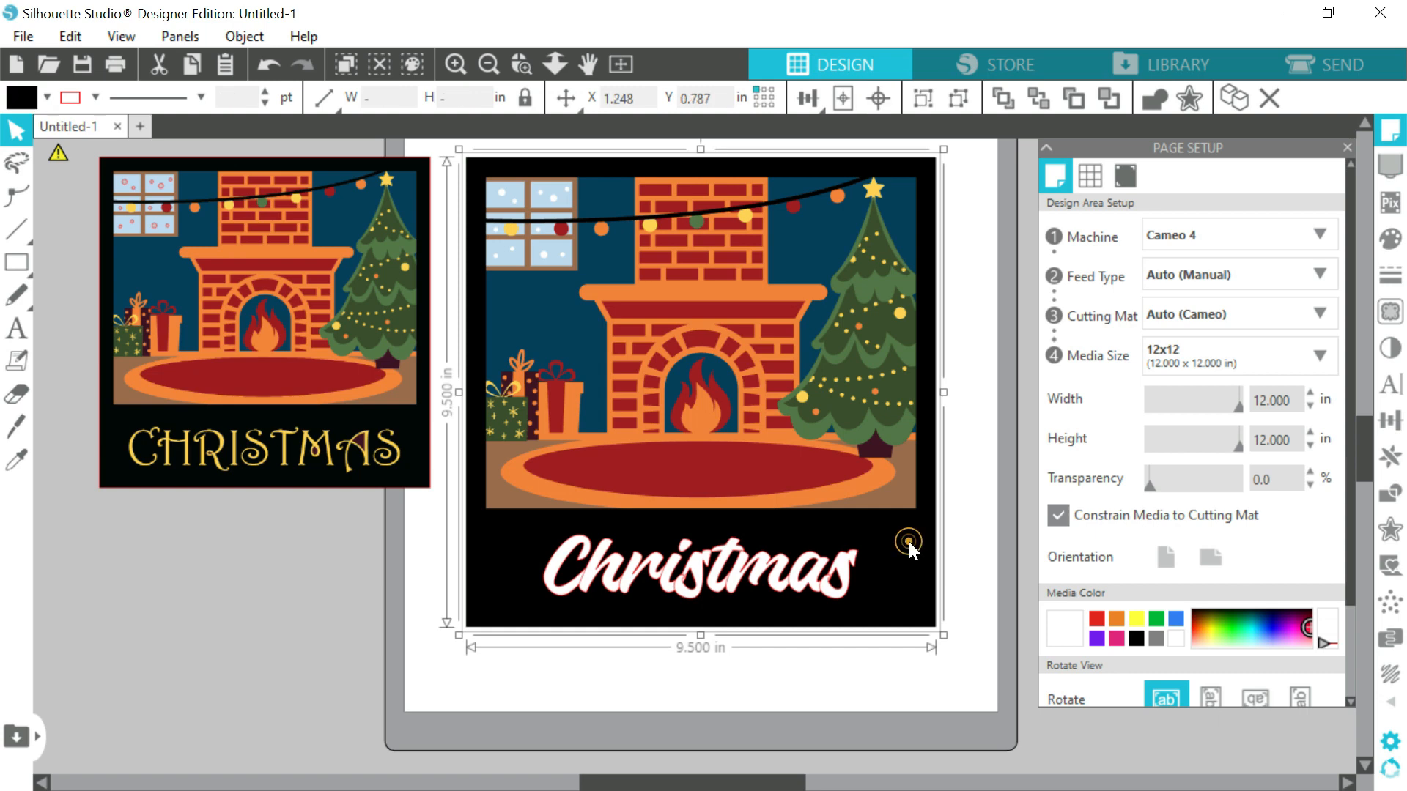
left_click(1396, 506)
left_click(1246, 214)
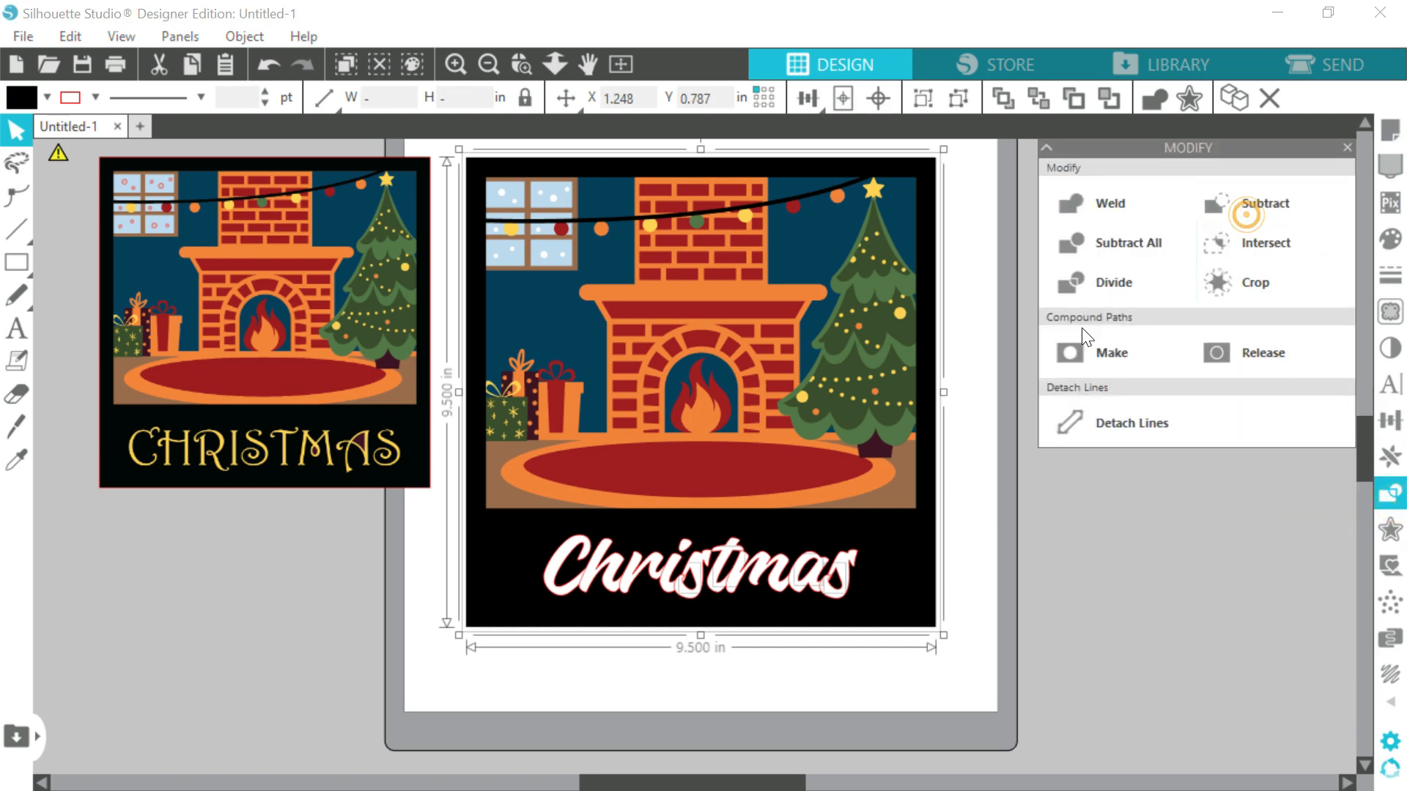
Subtract the lettering from the two green layers beneath the frame, moving the covering layers aside and back into place.
left_click_drag(885, 538, 453, 542)
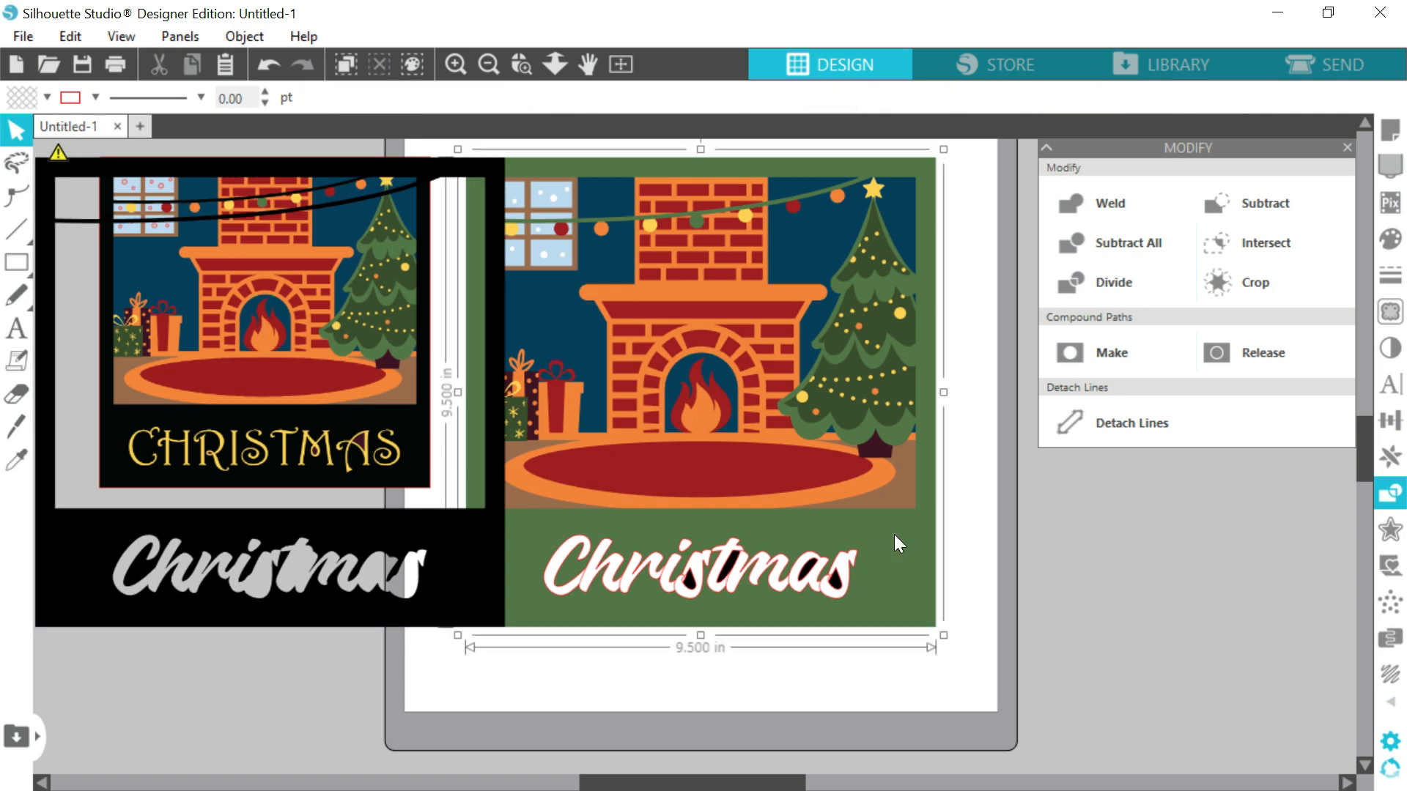
left_click(1256, 213)
left_click_drag(898, 543, 456, 540)
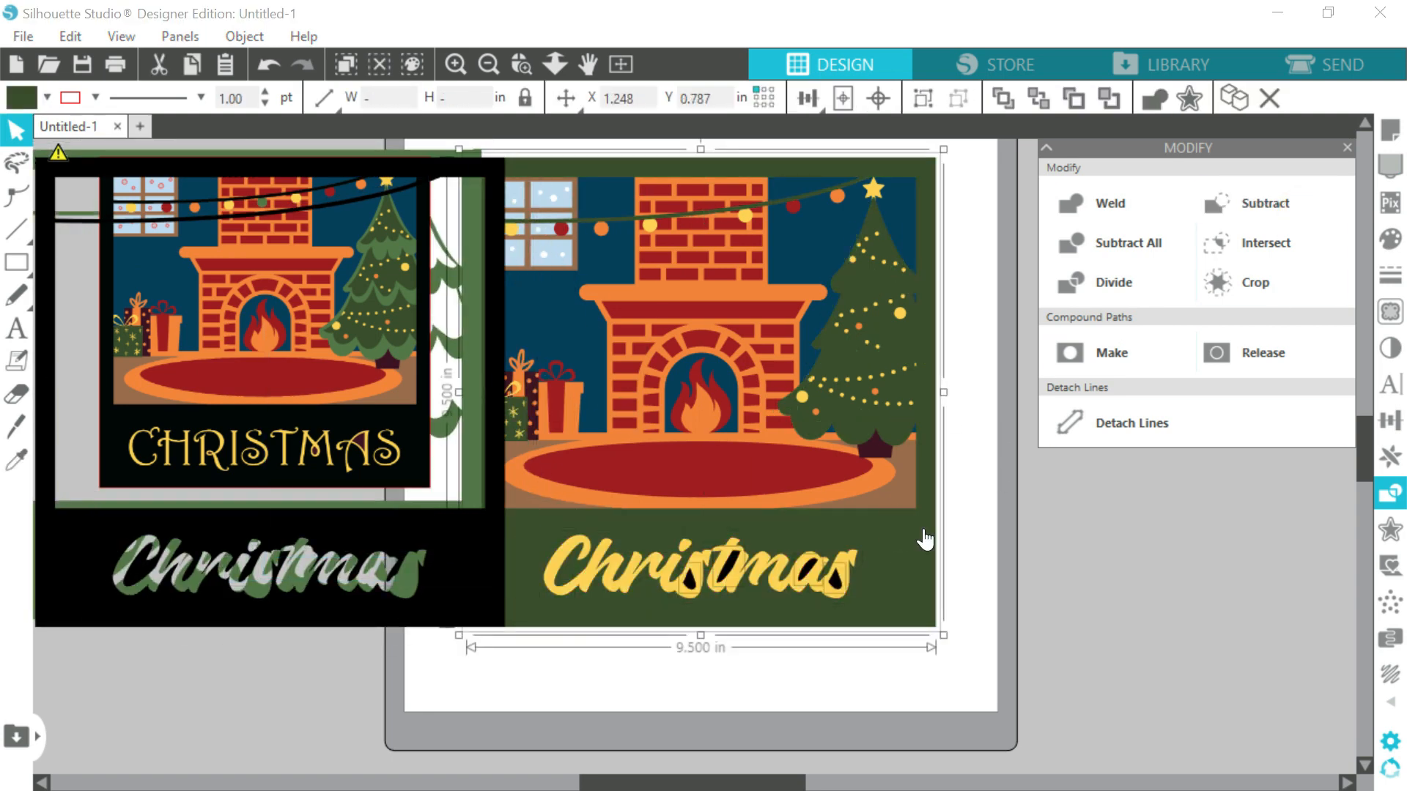
left_click_drag(449, 543, 880, 542)
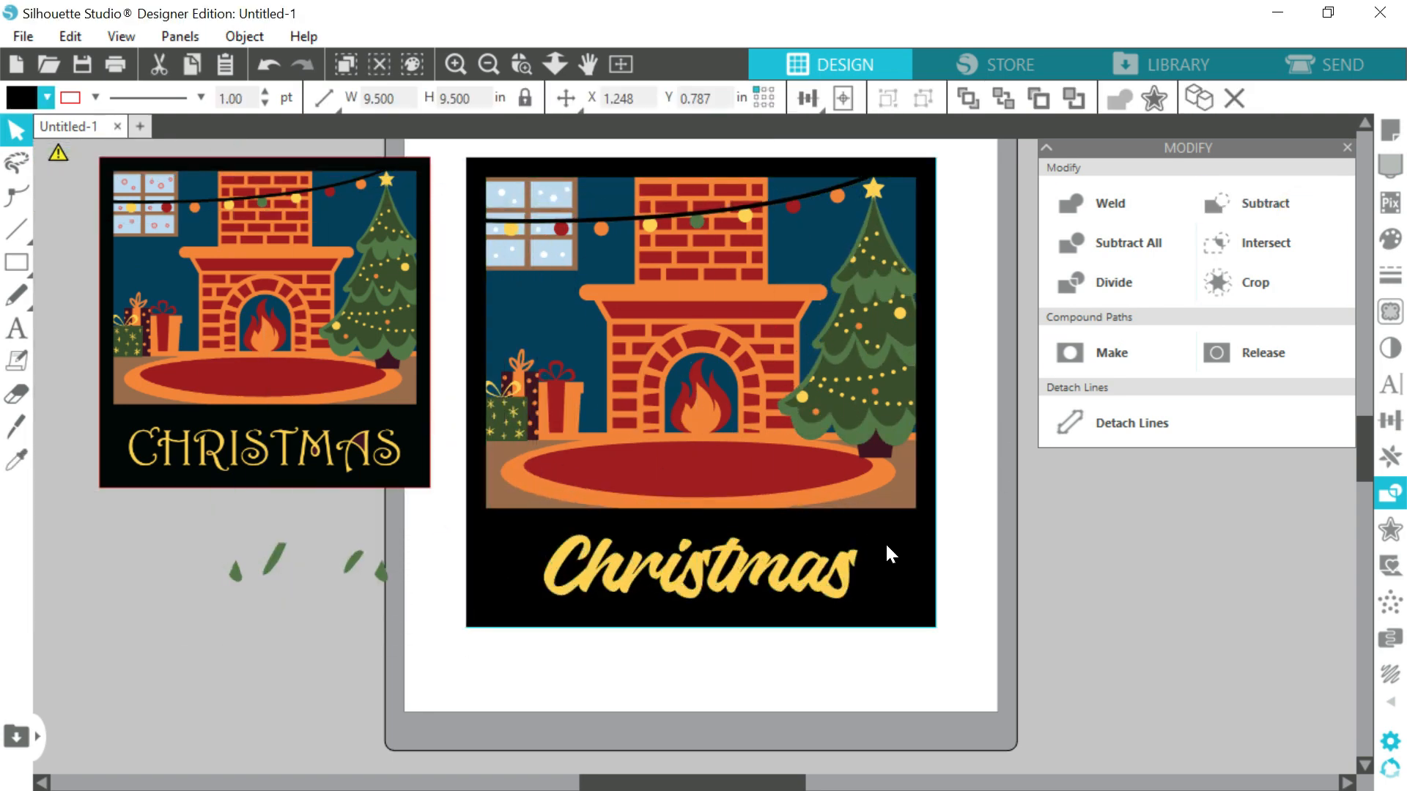
Delete the loose green letter pieces beside the page and the black pieces enclosed by the letters s, t, a and s.
left_click_drag(223, 533, 402, 617)
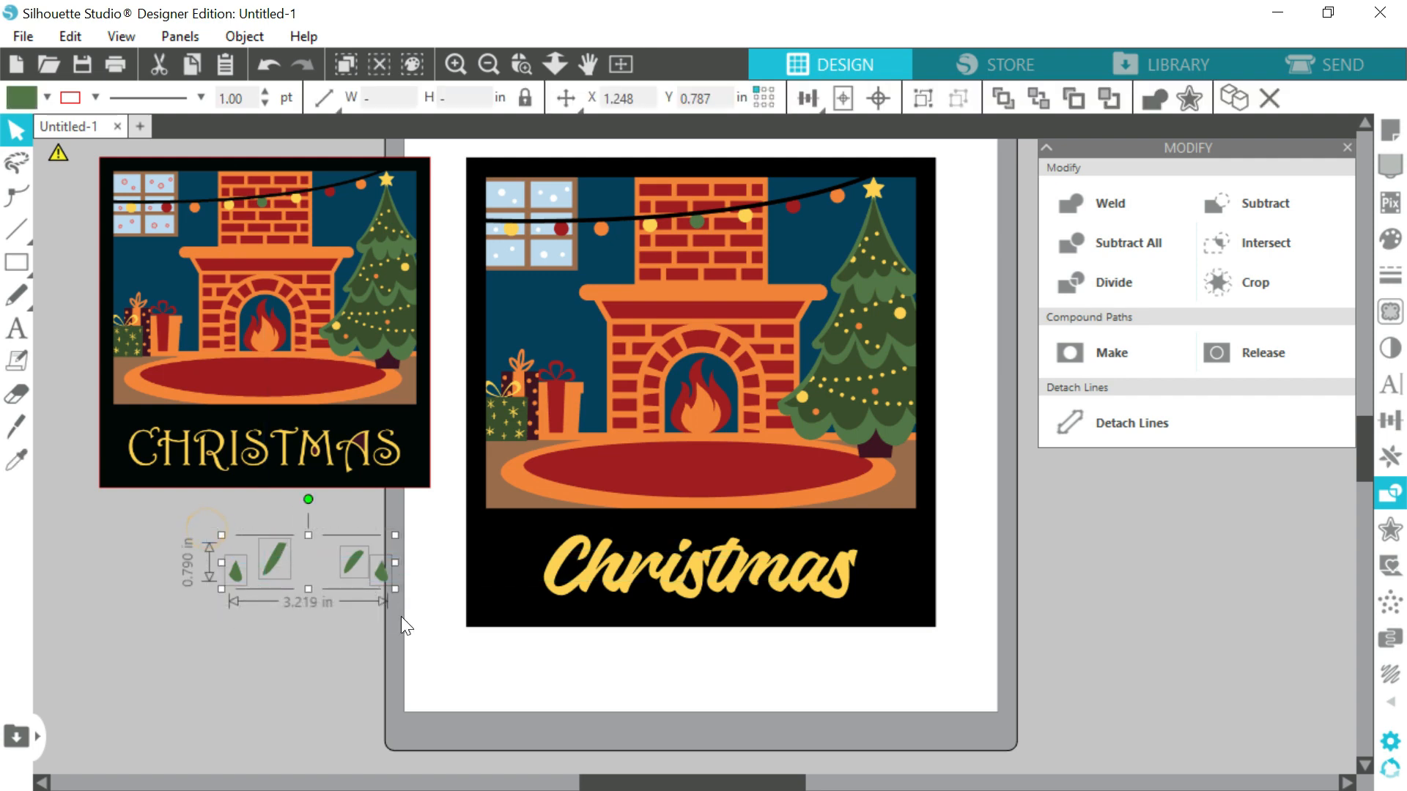
key("Delete")
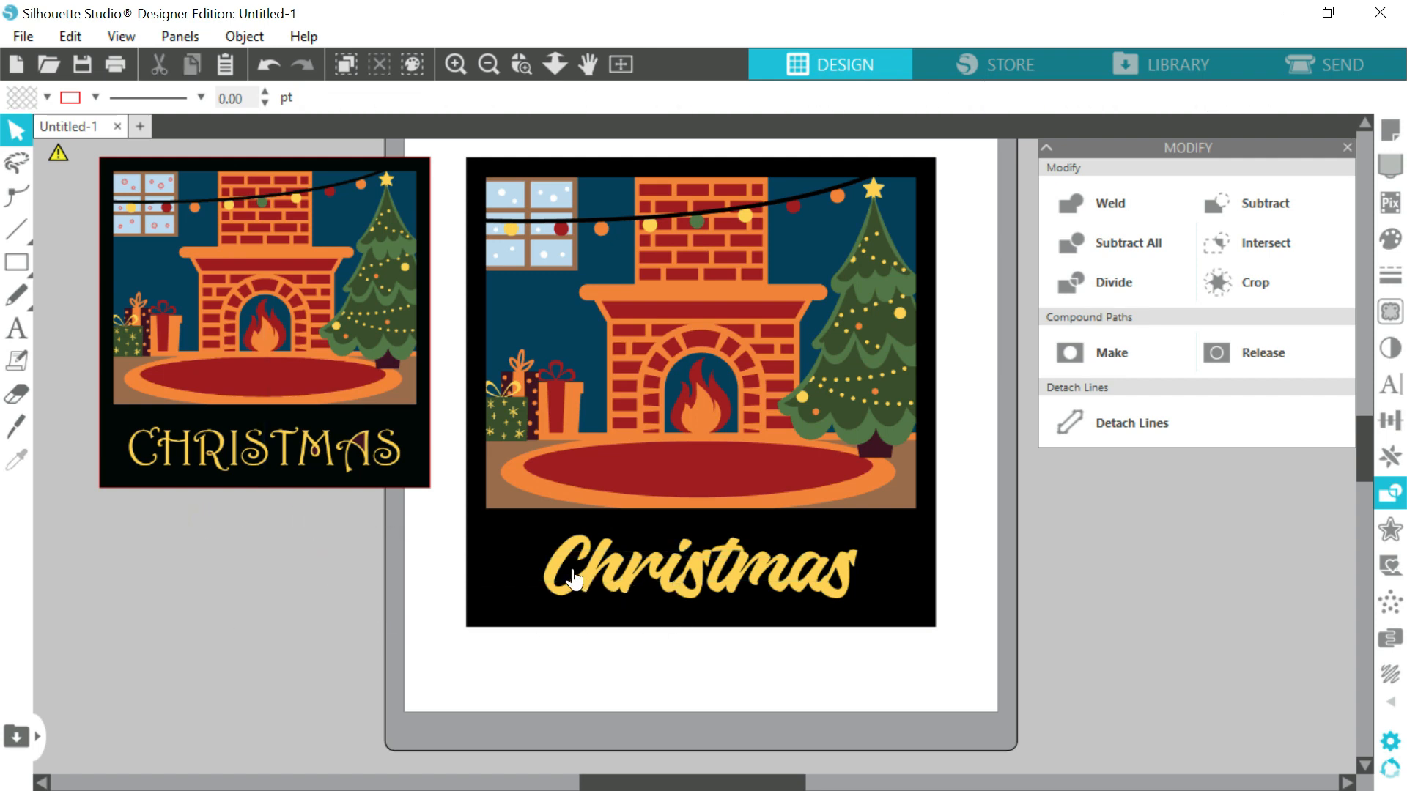
left_click(693, 583)
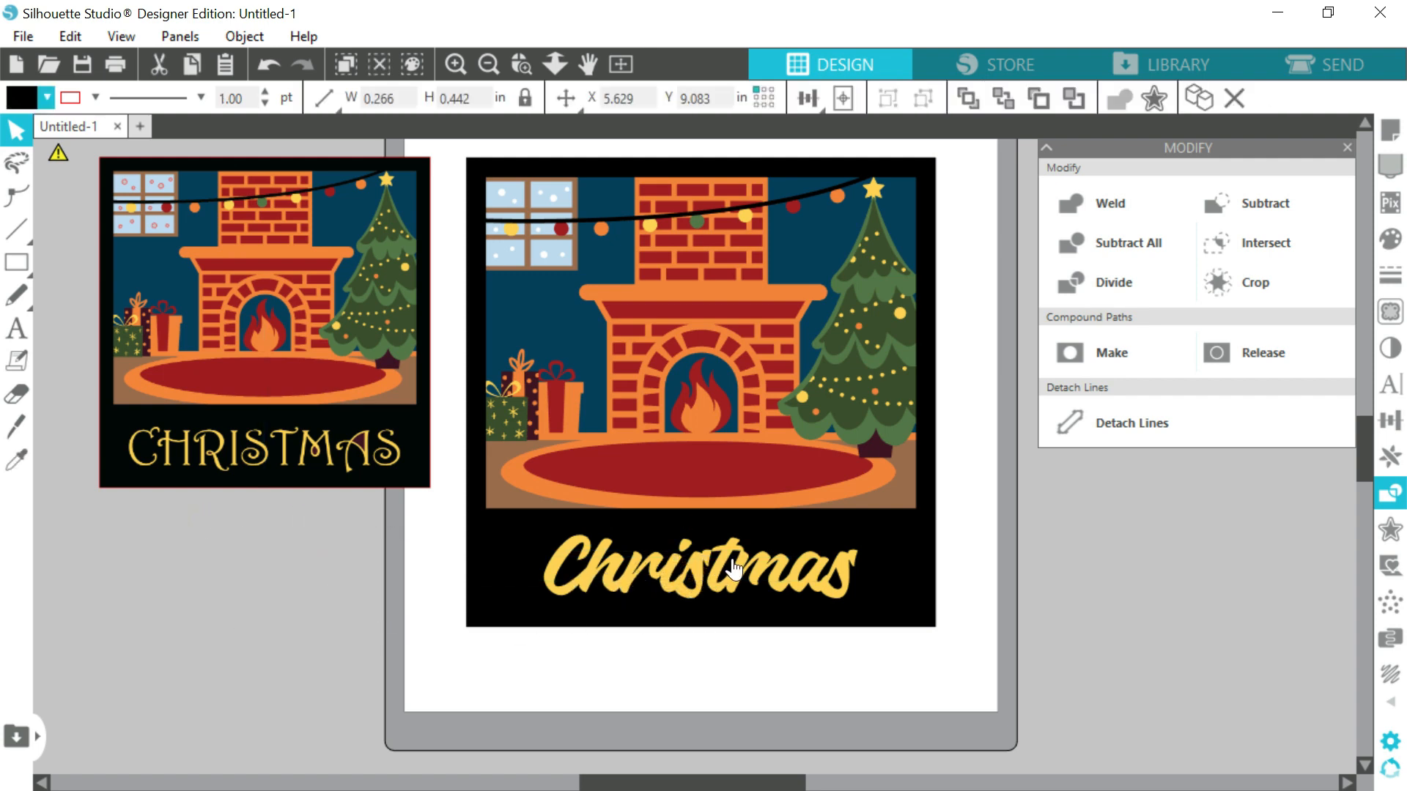
left_click(831, 585)
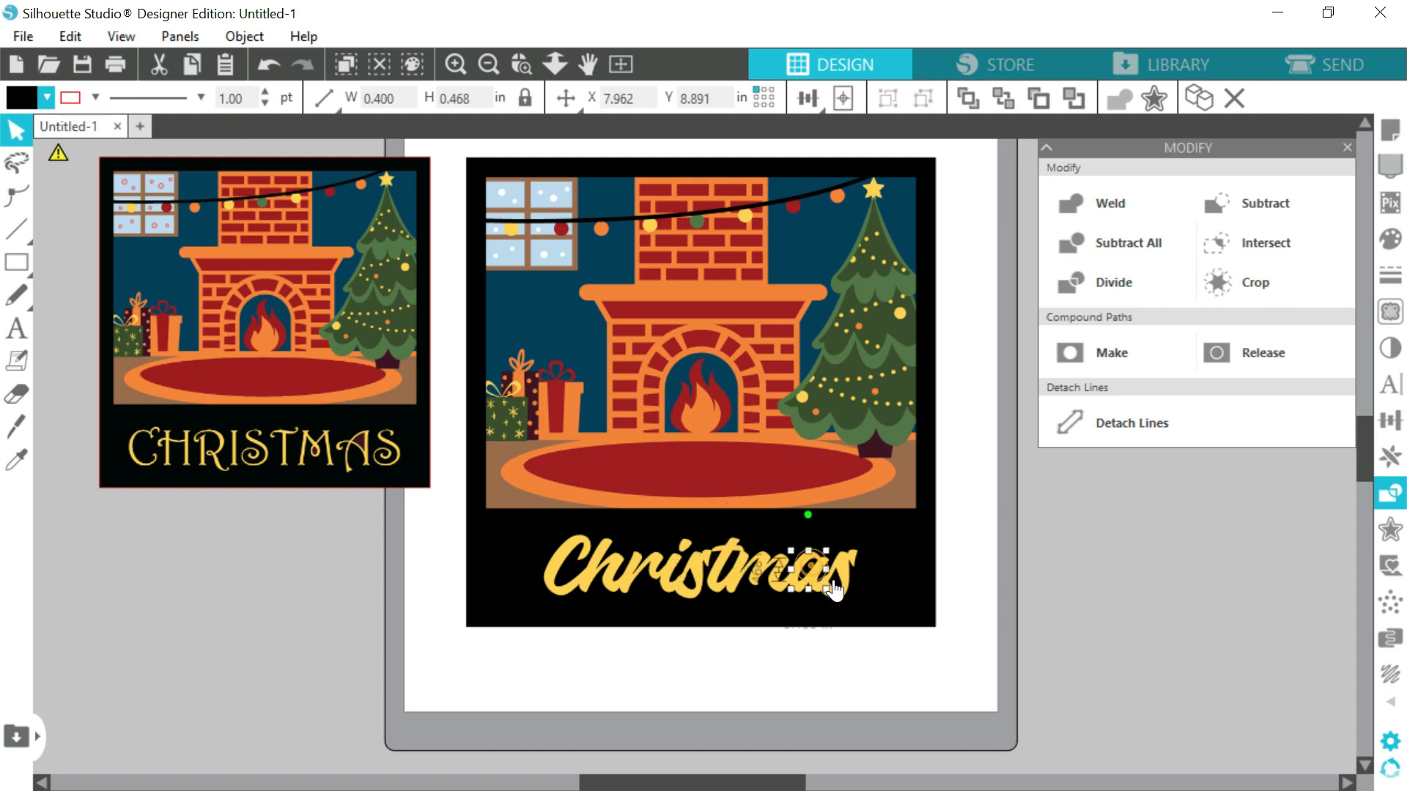
left_click(834, 586)
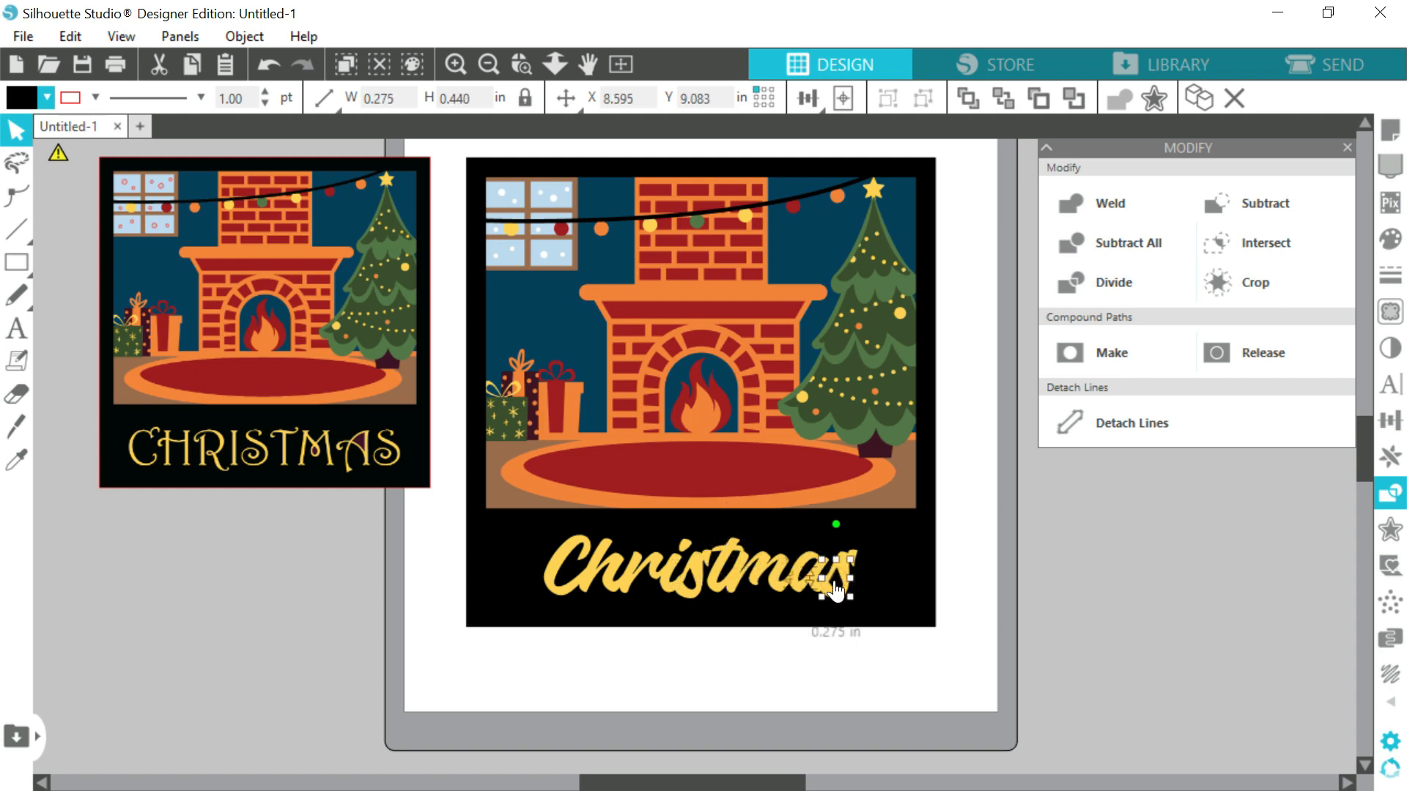
left_click(690, 591)
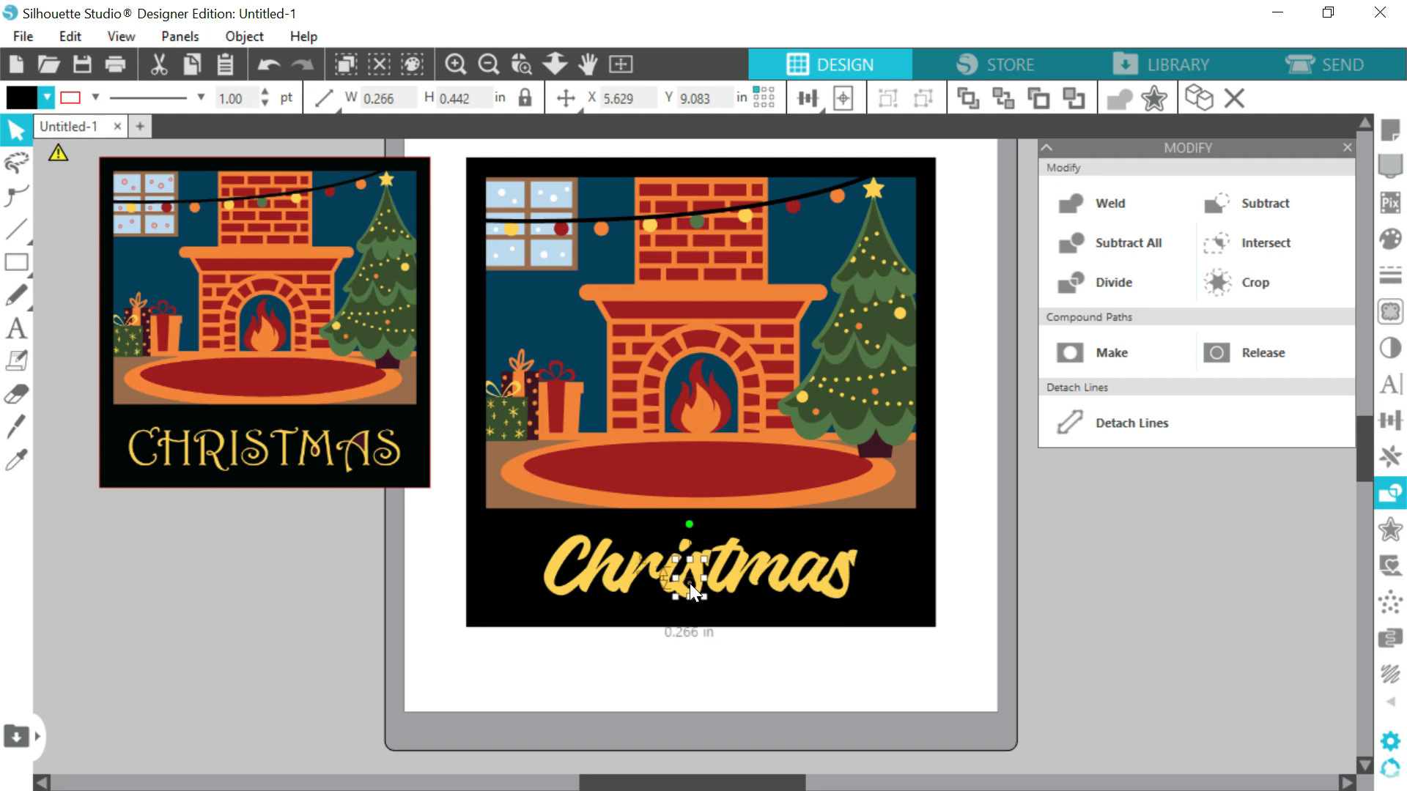
key("Delete")
left_click(727, 561)
key("Delete")
Subtract the dark green pieces inside the letters s, t, a and s from the yellow layer.
left_click(832, 580)
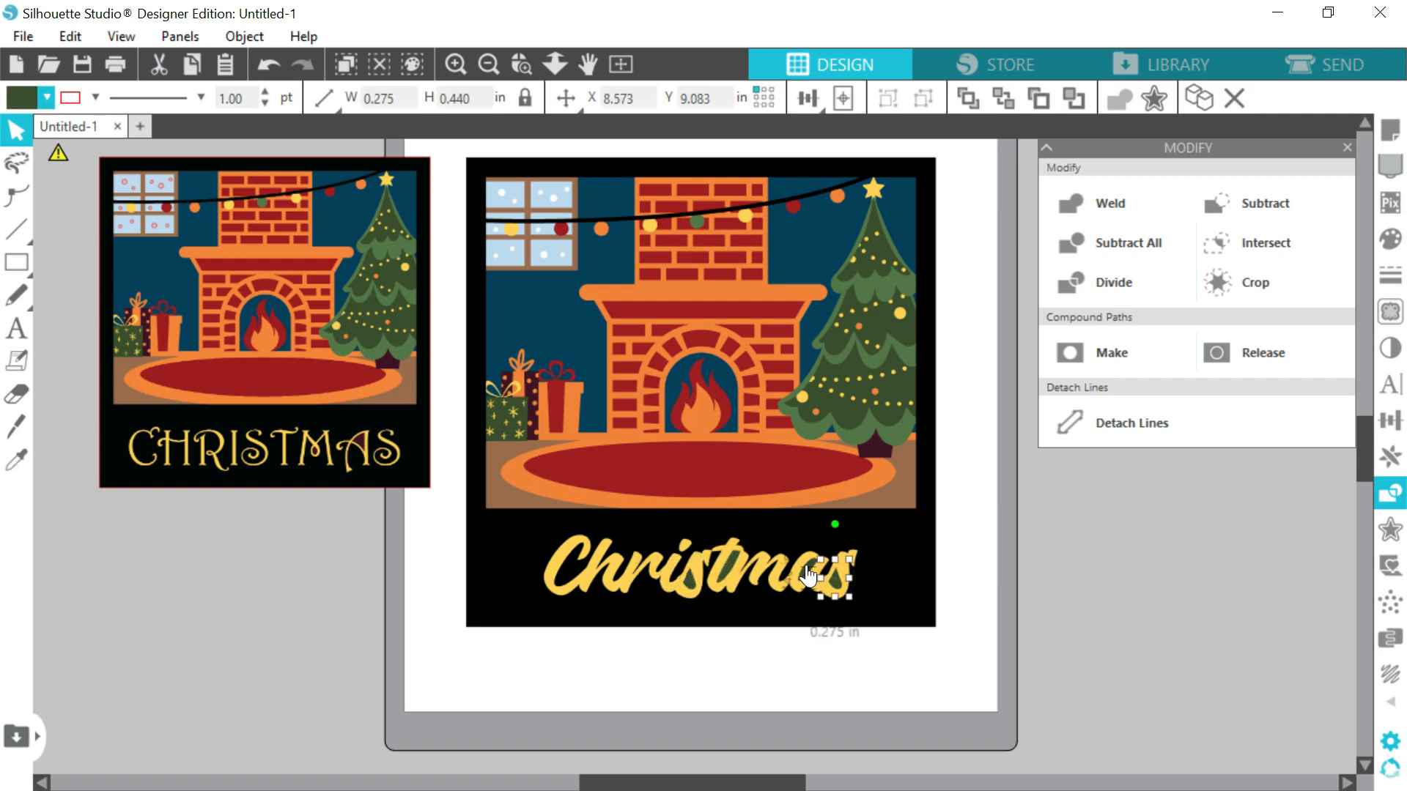
left_click(807, 564, "shift")
left_click(733, 565, "shift")
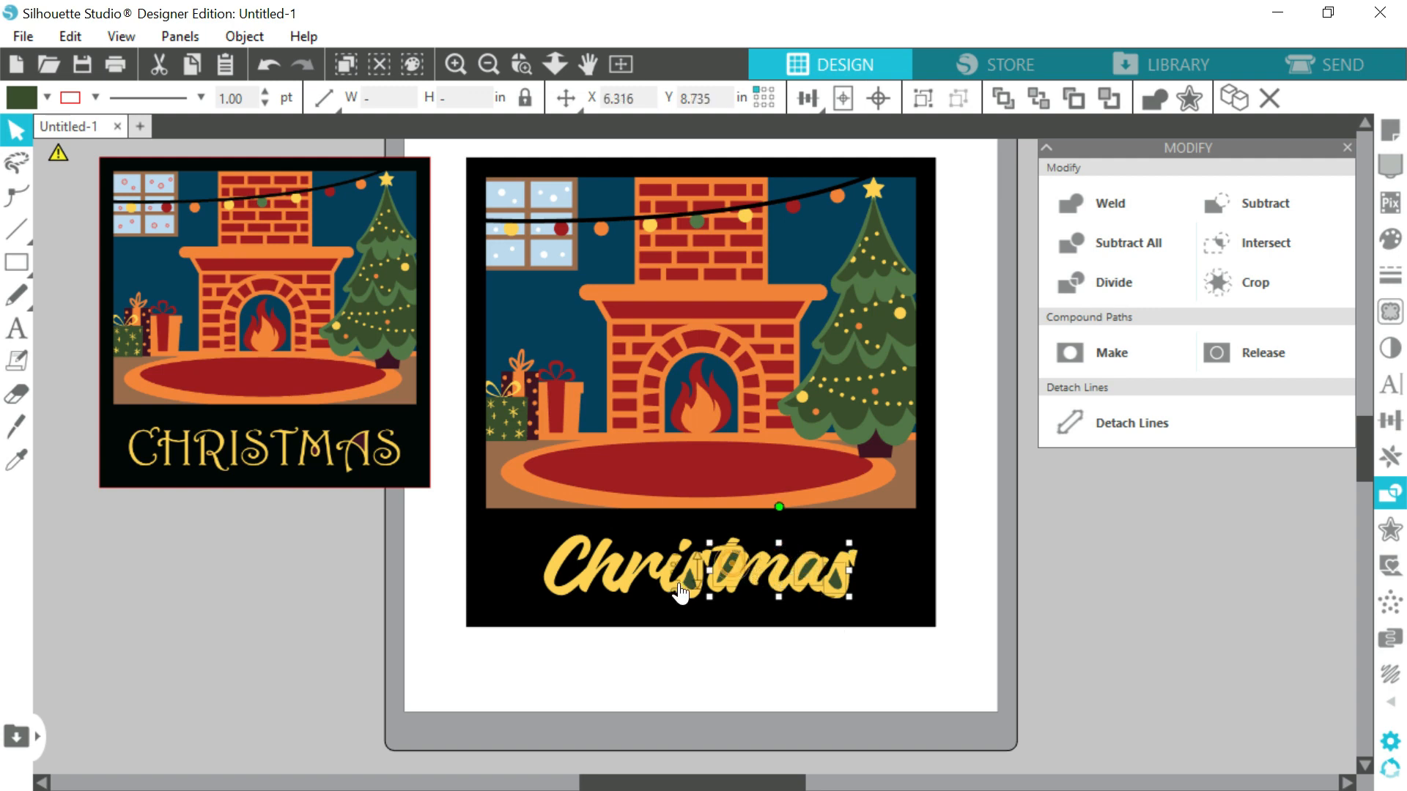
left_click(689, 579, "shift")
left_click(696, 560, "shift")
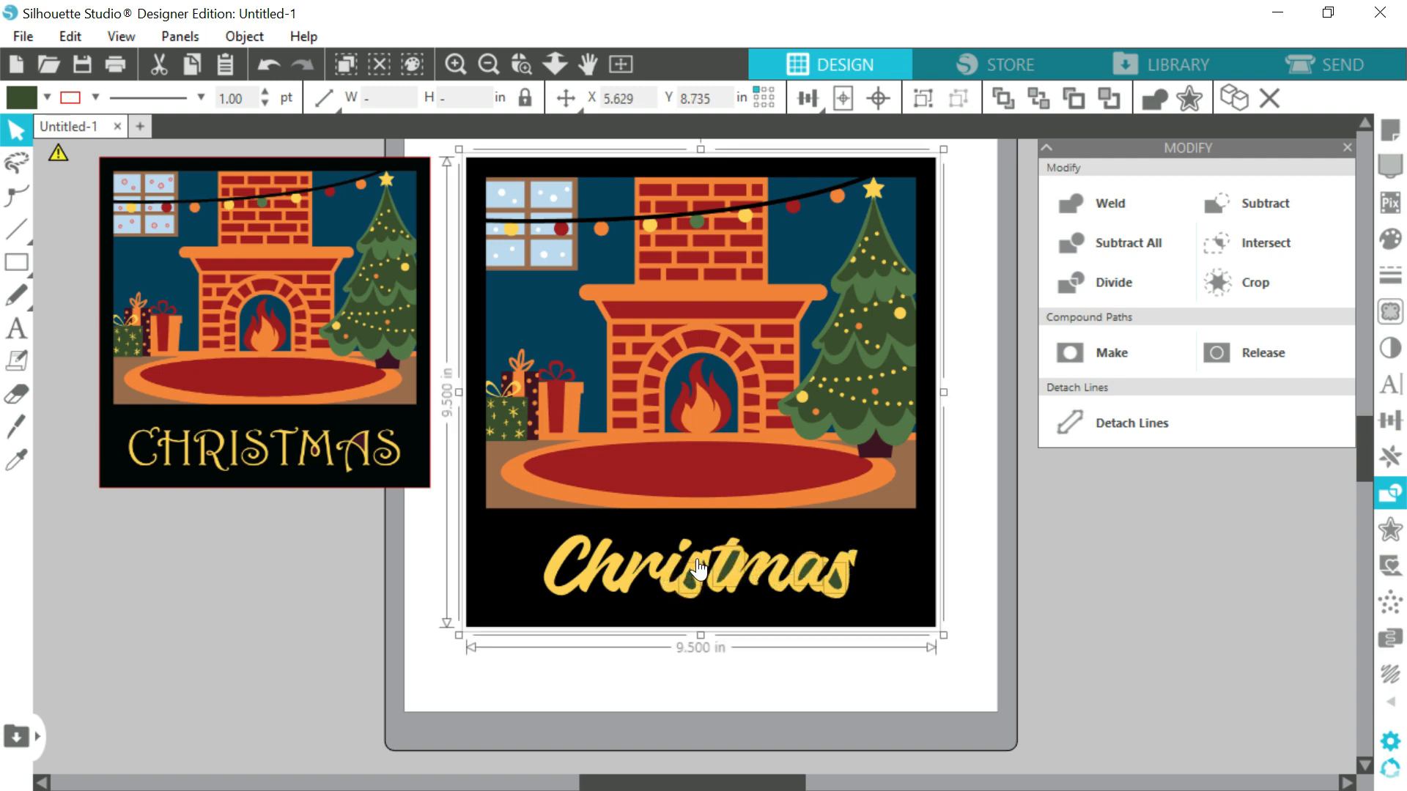
left_click(1244, 204)
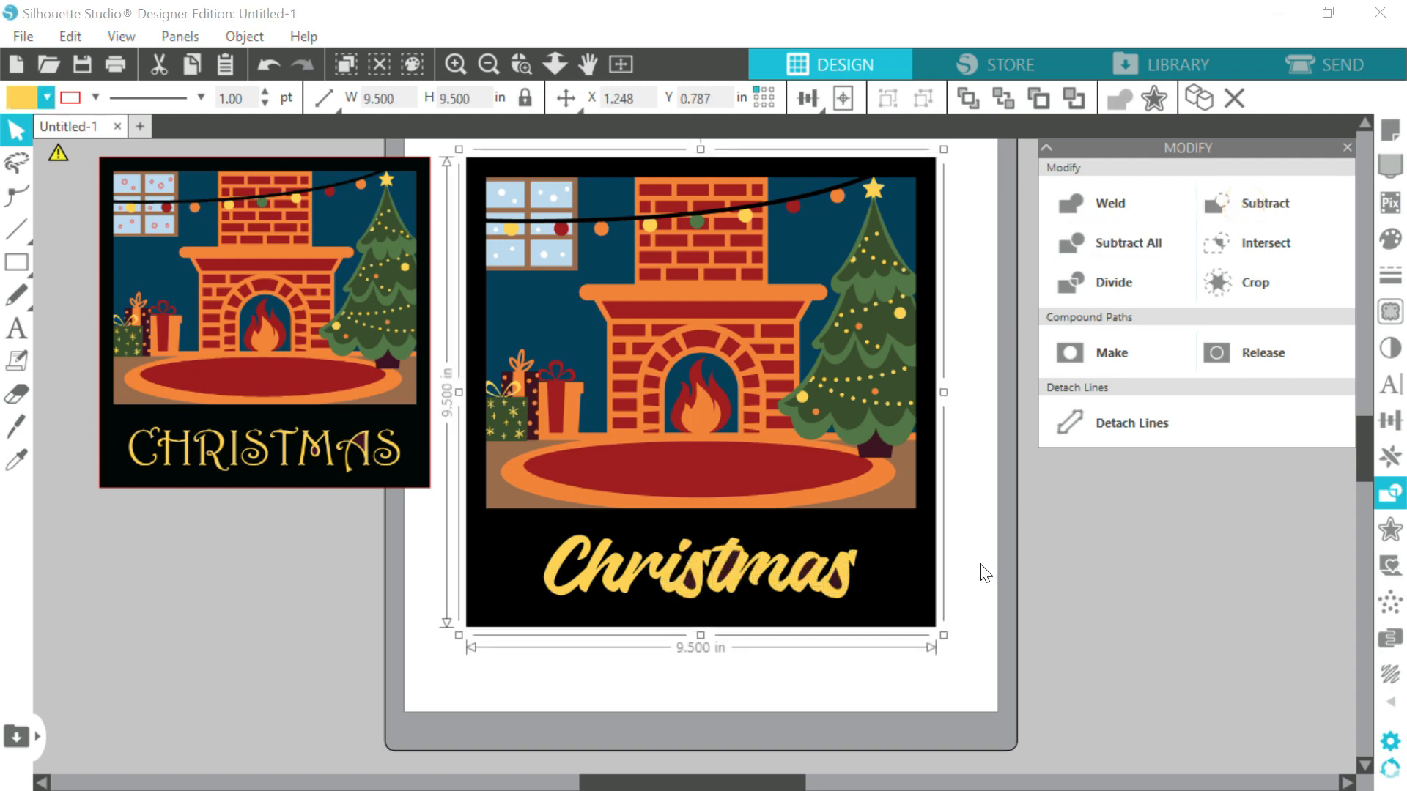
Draw a small polygon bridging the lower opening of the first s and weld it to the black frame layer.
scroll(747, 580, "up", 3)
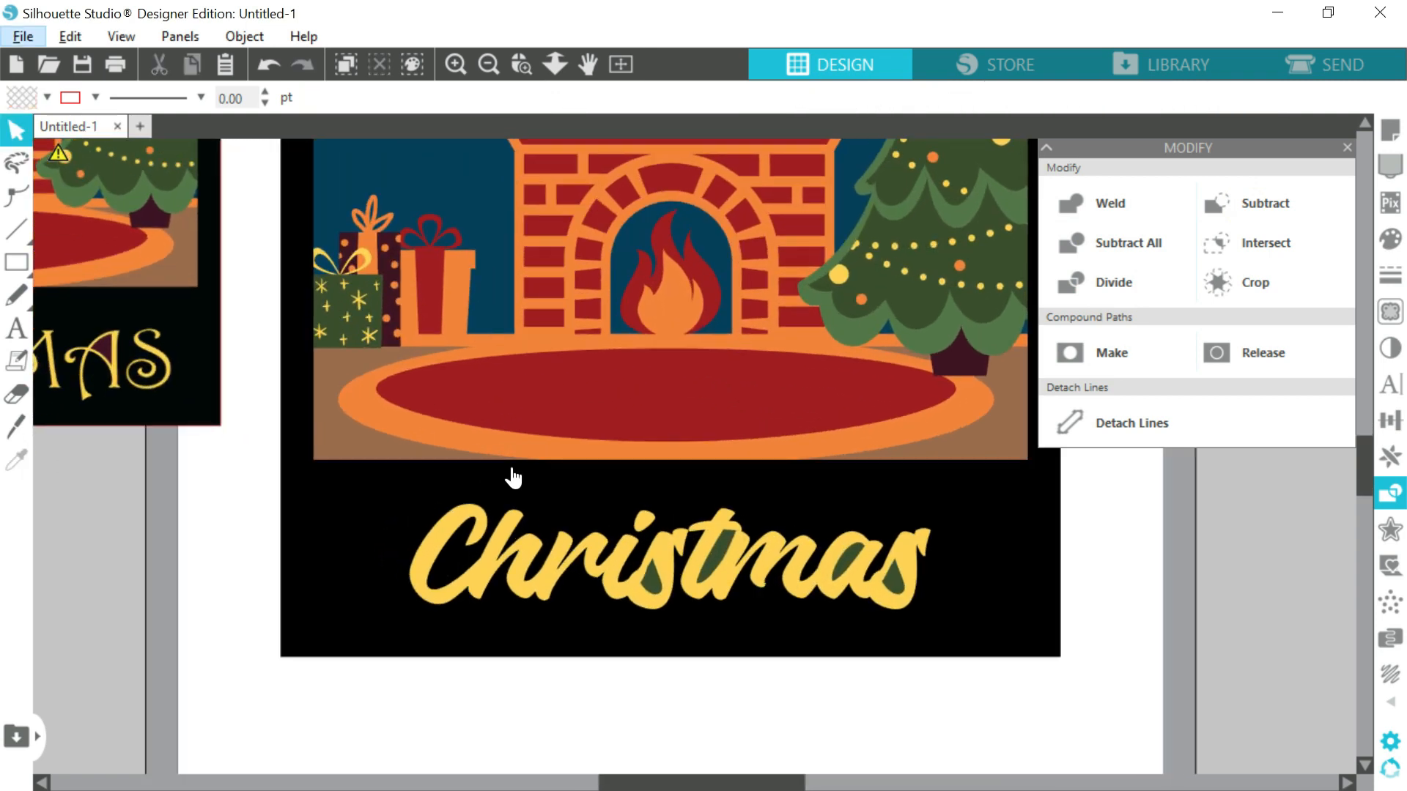
left_click(16, 229)
left_click(76, 230)
left_click(618, 613)
left_click(649, 571)
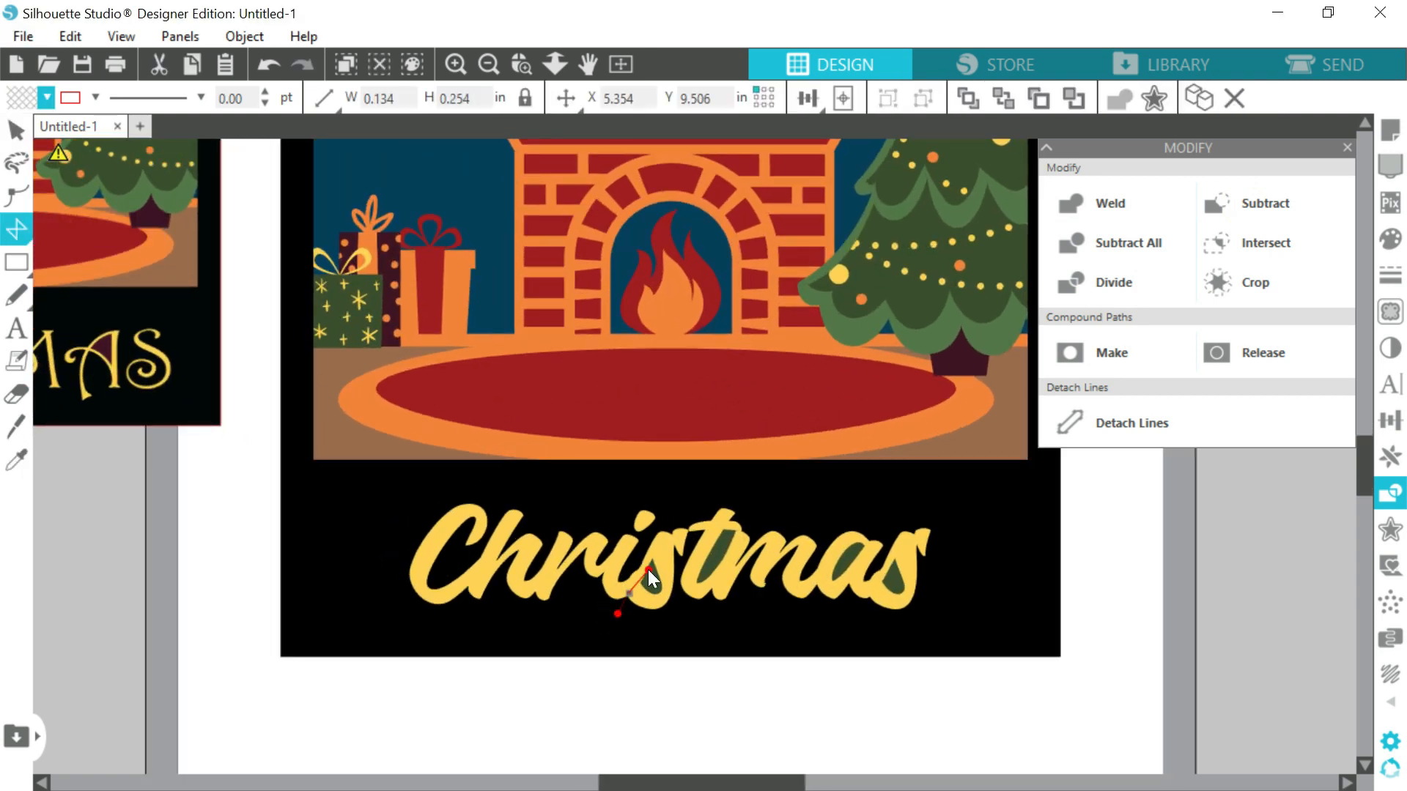
left_click(657, 584)
left_click(619, 613)
left_click(648, 589, "shift")
left_click(697, 650, "shift")
left_click(1109, 204)
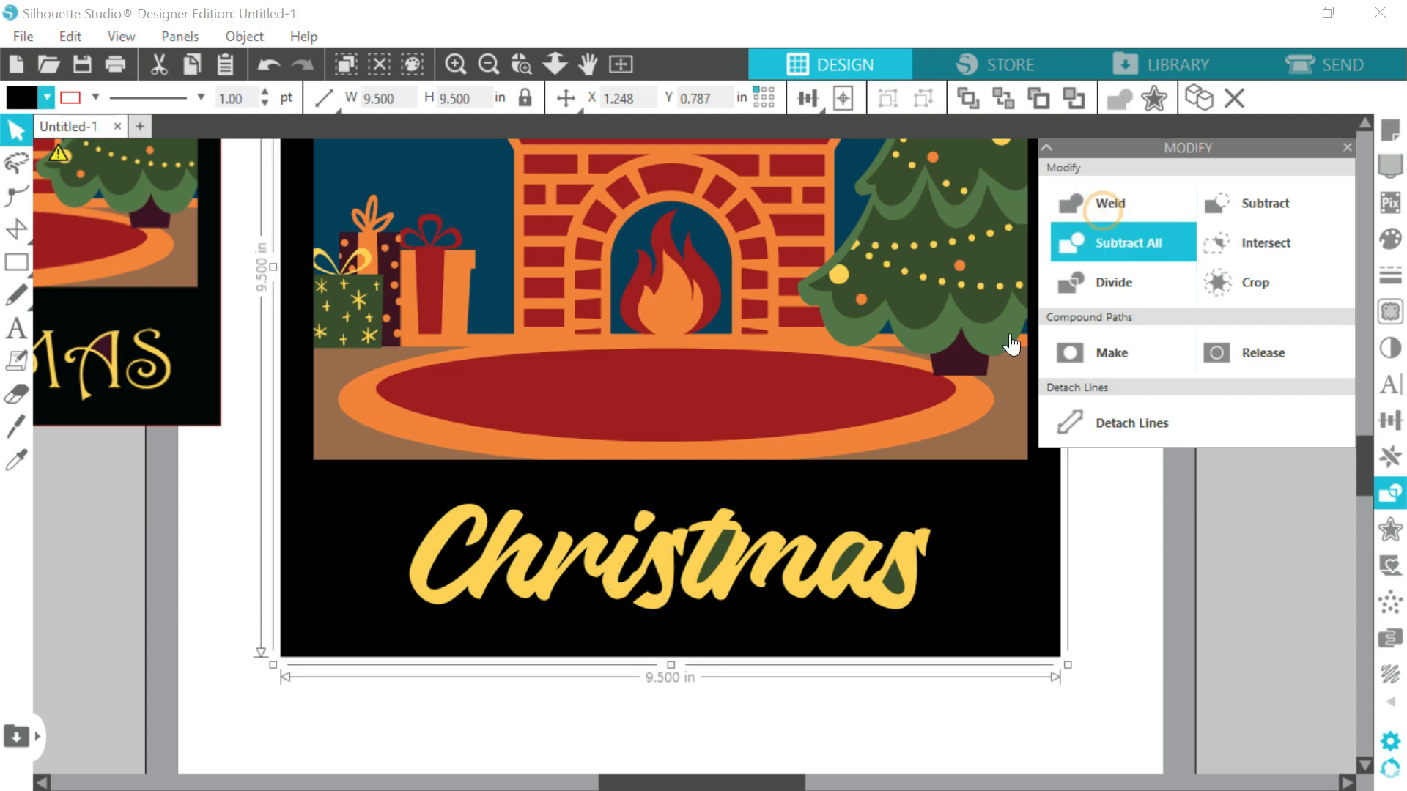
Add another "Christmas" text below the black frame with the cut-out lettering.
left_click(587, 700)
scroll(587, 699, "down", 1)
left_click(16, 328)
left_click(477, 693)
type("C")
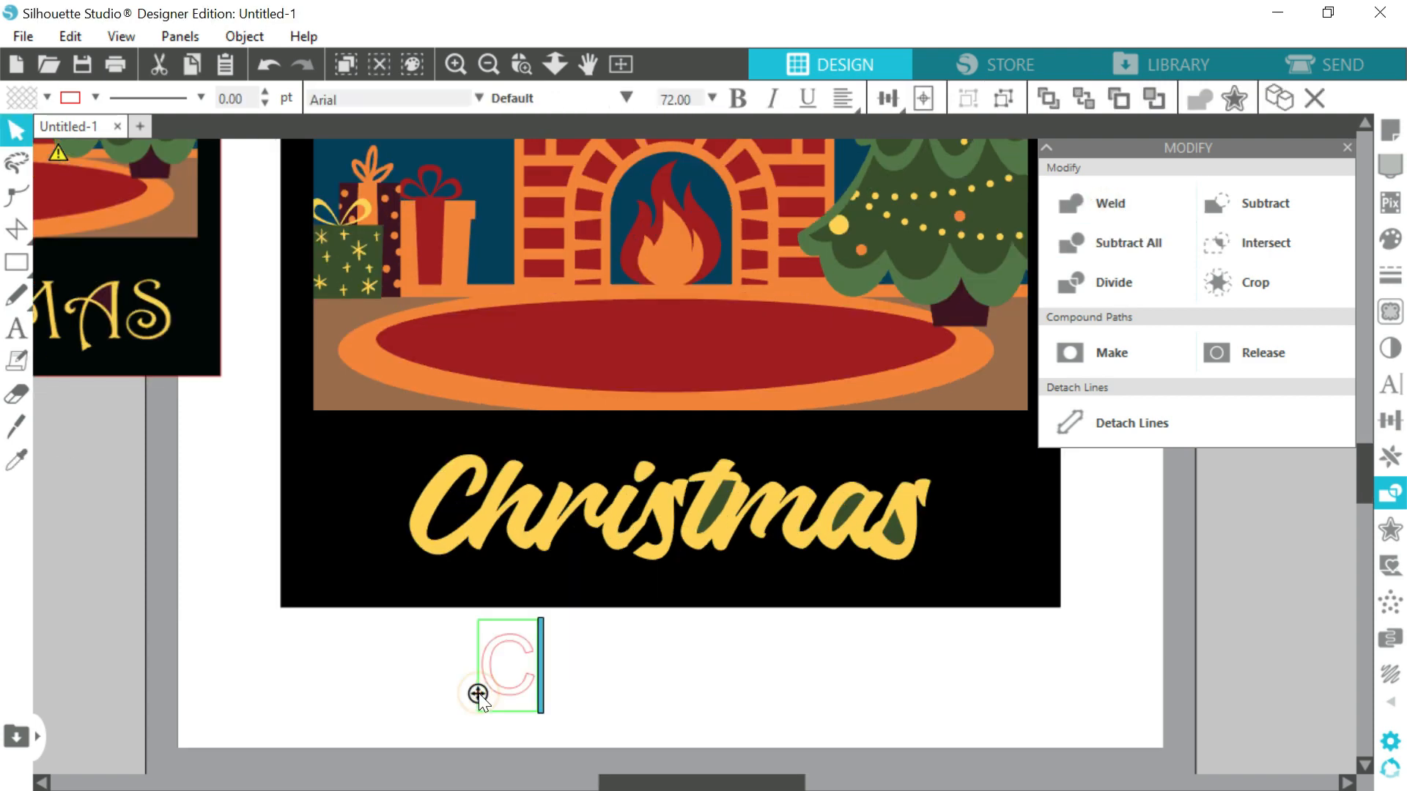
type("hristmas")
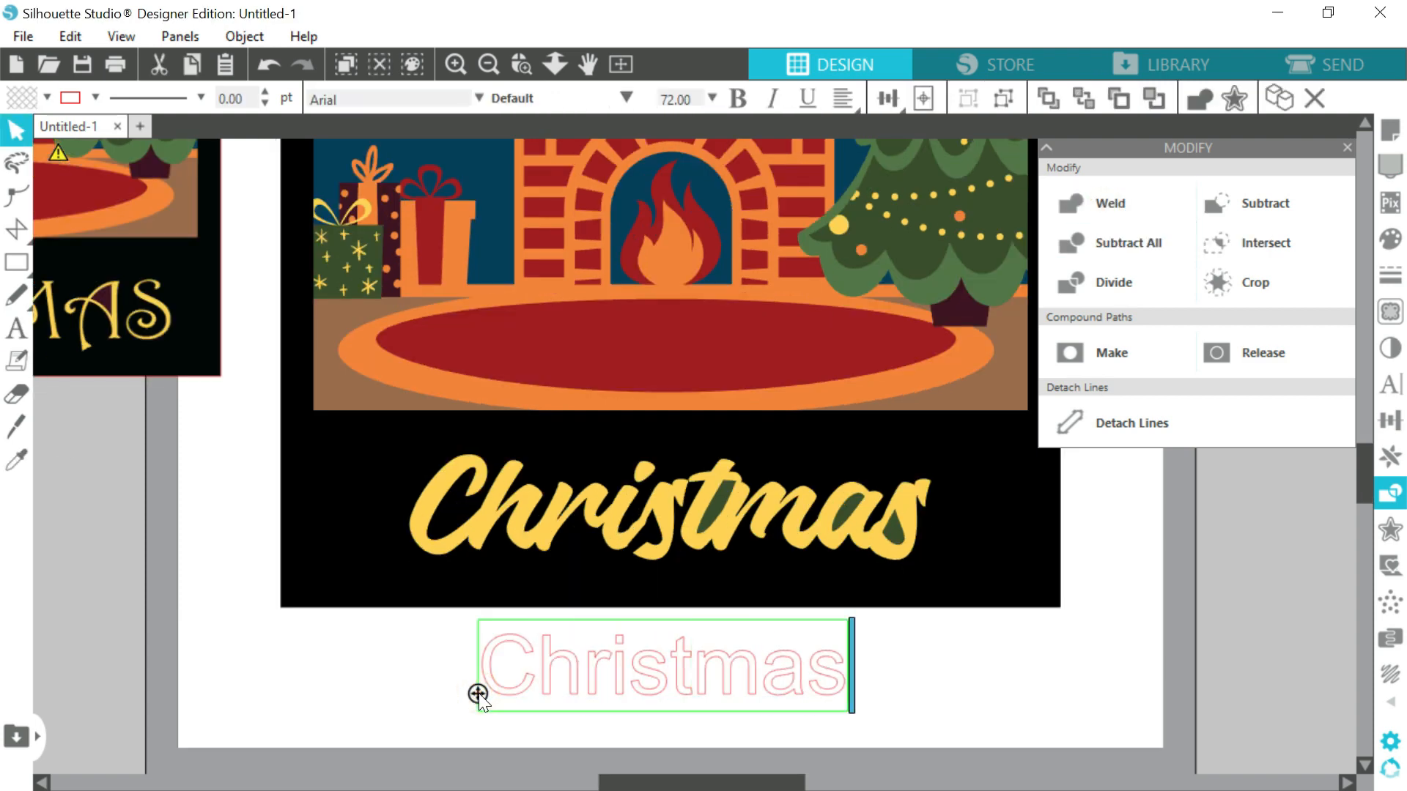
Change the font of the new "Christmas" text below the black frame to stencilia-A.
key("ctrl+a")
left_click_drag(337, 98, 297, 98)
type("stencilia-A")
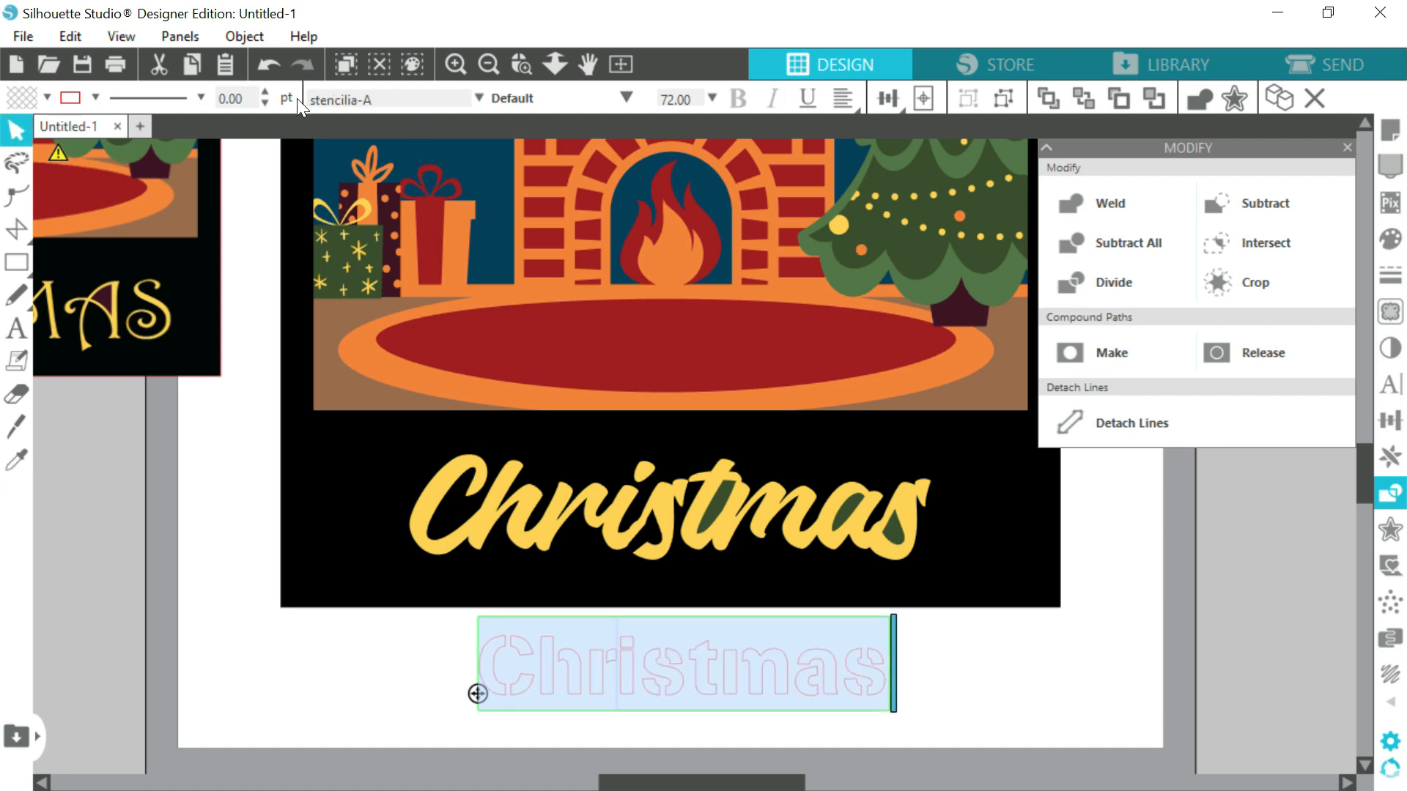
left_click(936, 656)
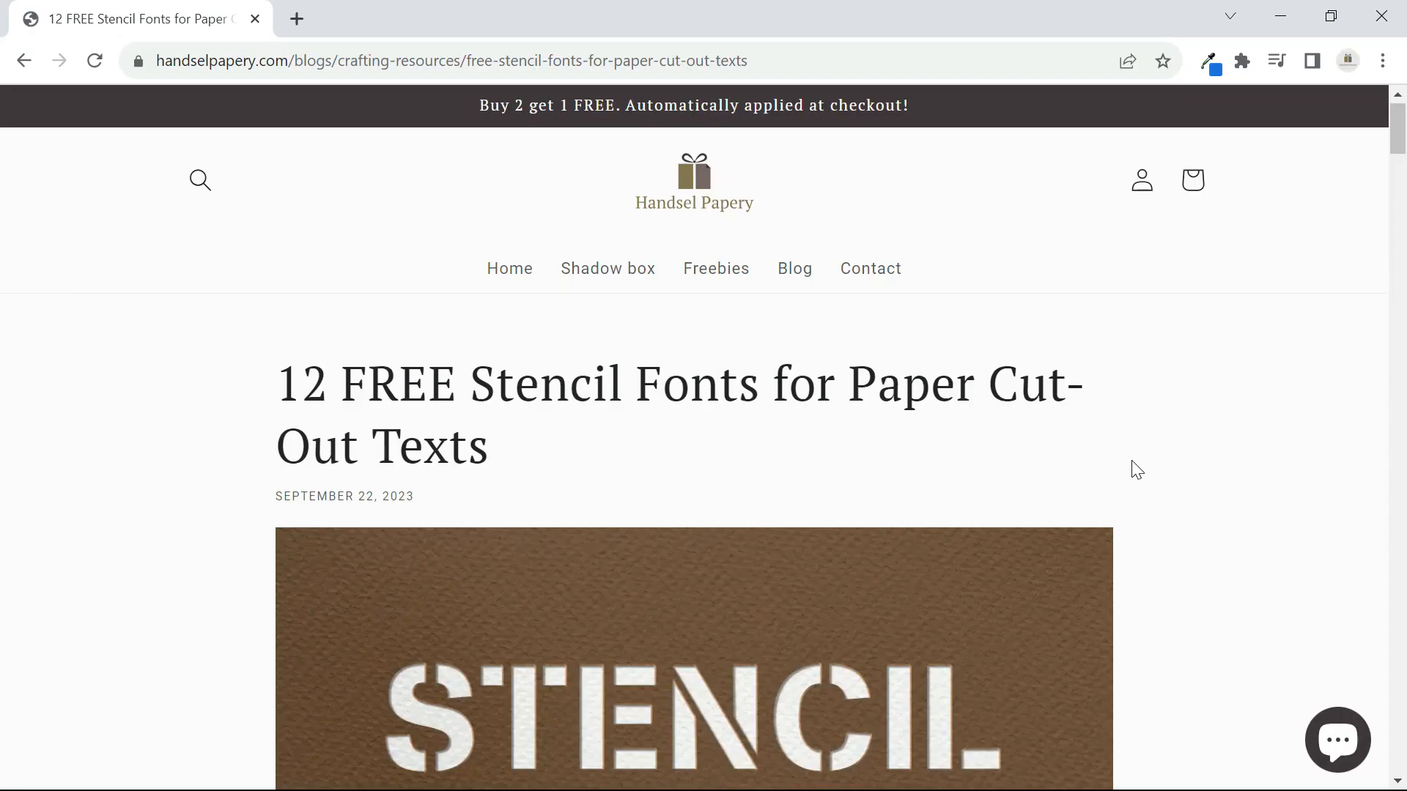
In the Chrome browser, look through the font samples in the Handsel Papery article "12 FREE Stencil Fonts for Paper Cut-Out Texts".
scroll(1137, 469, "down", 15)
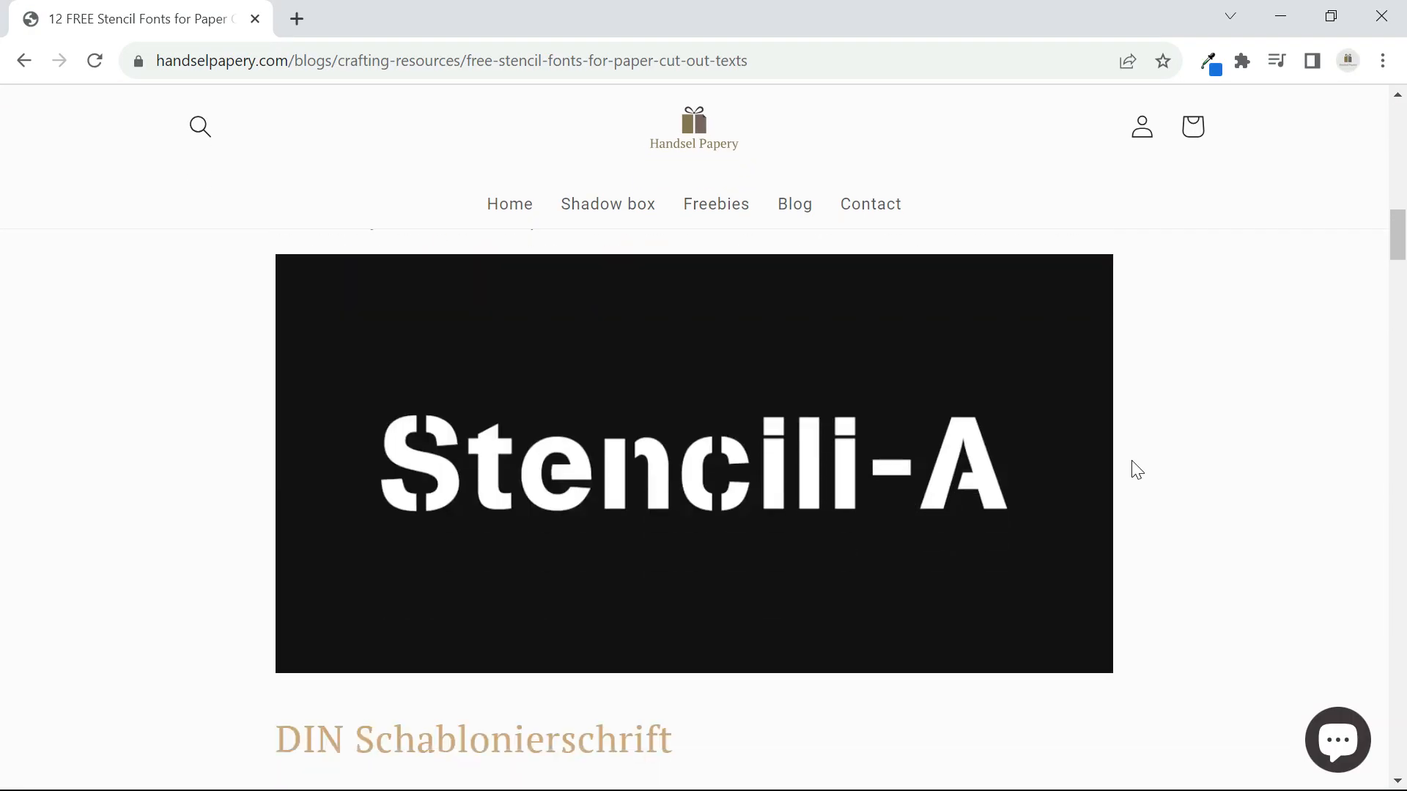
scroll(1136, 470, "down", 9)
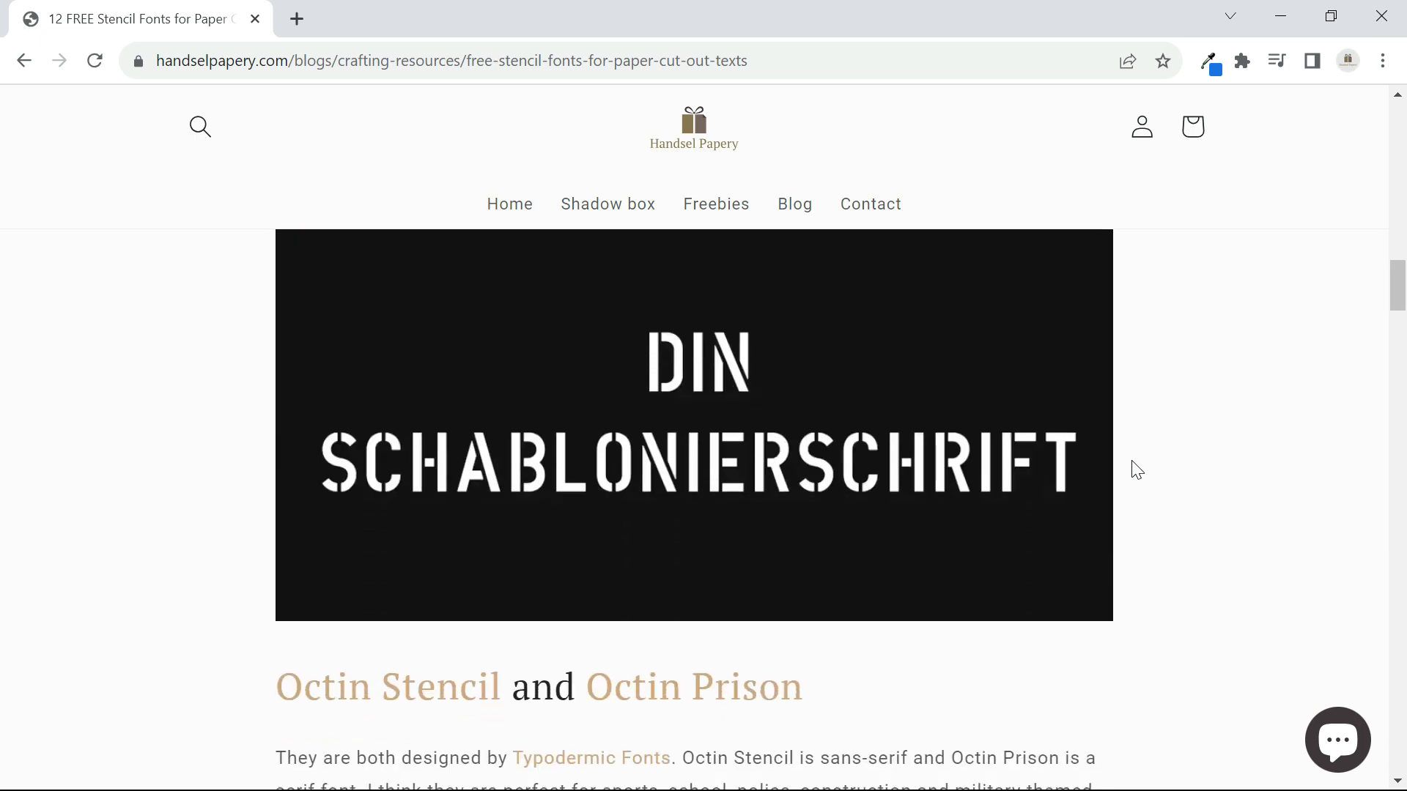
scroll(1136, 469, "down", 15)
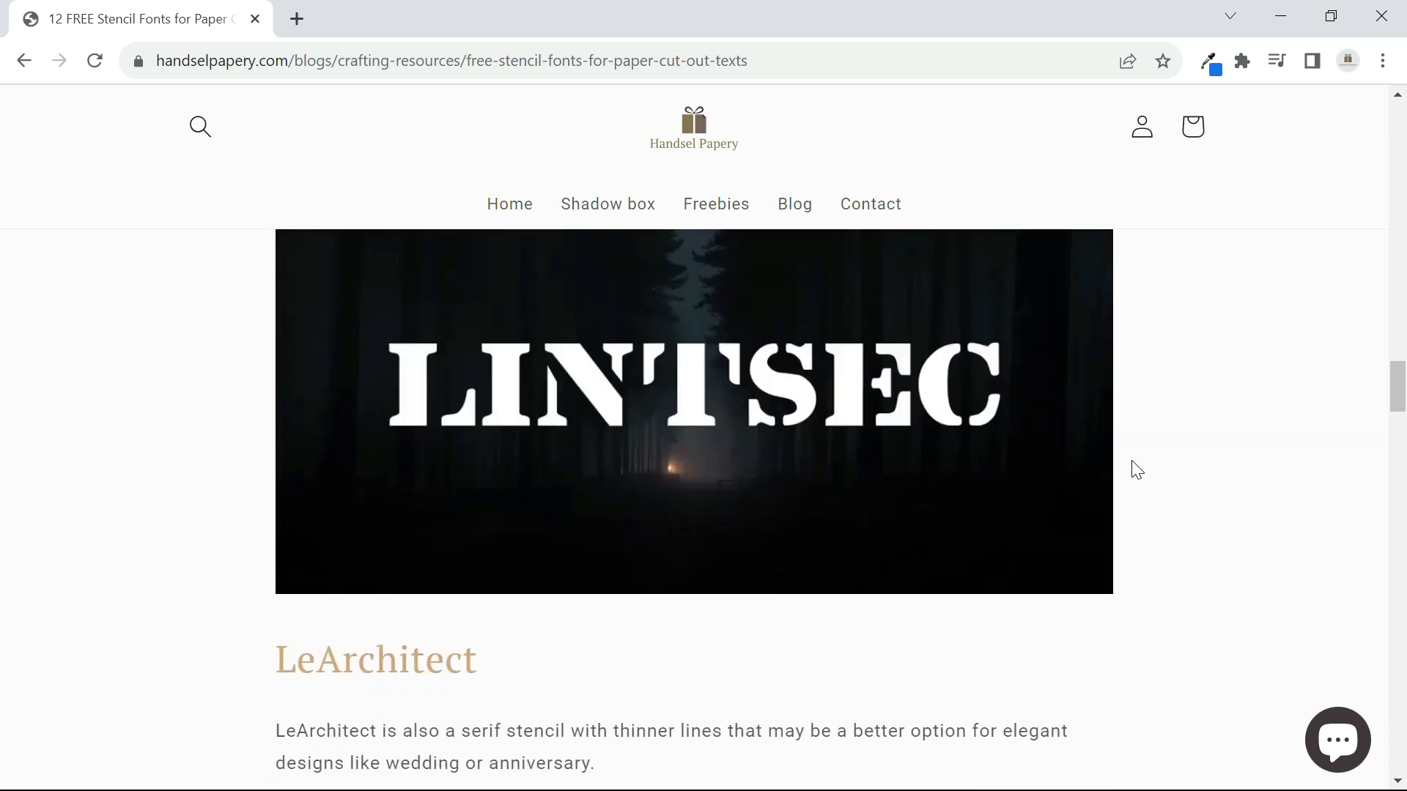
scroll(1136, 469, "down", 12)
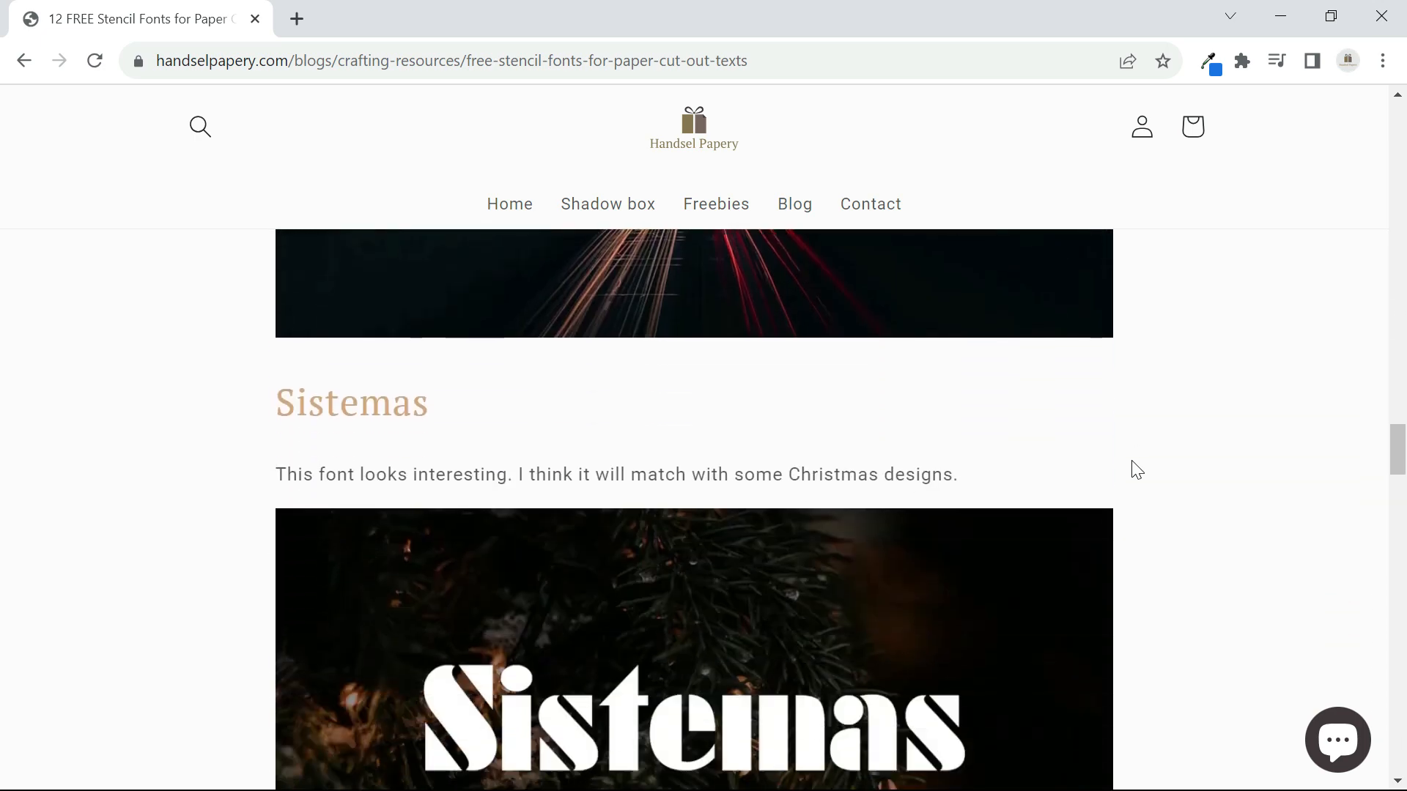